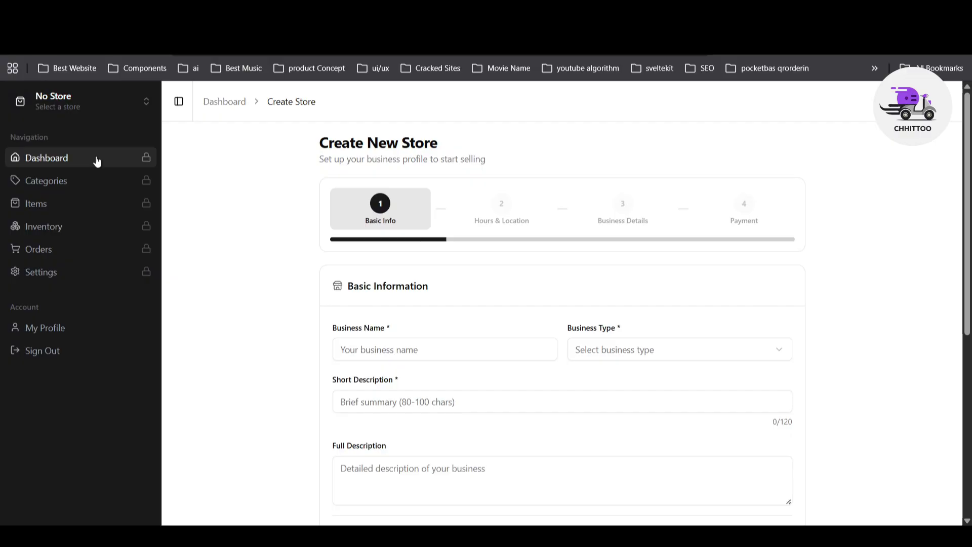
Step: Name the business Chhittoo and set its business type to E-commerce Store
scroll(458, 230, down, 1)
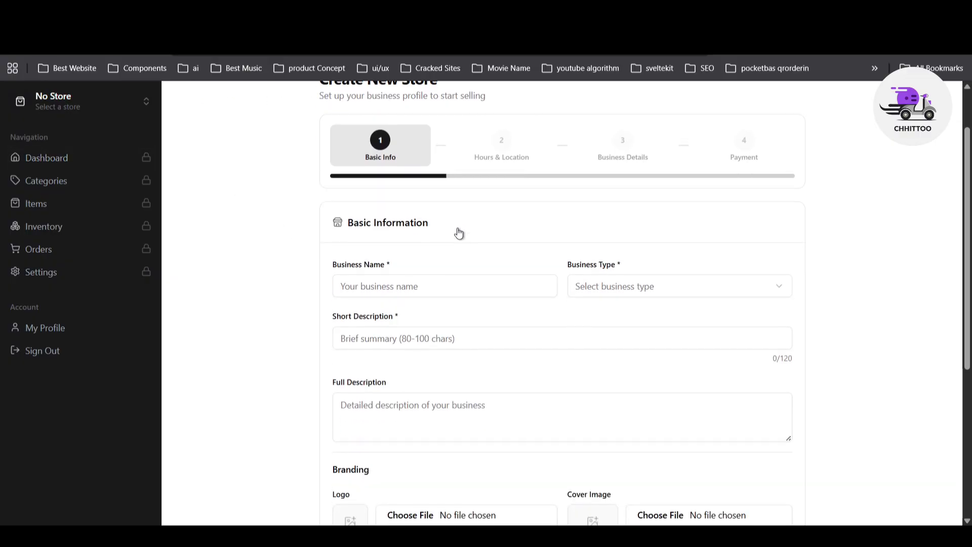
click(388, 289)
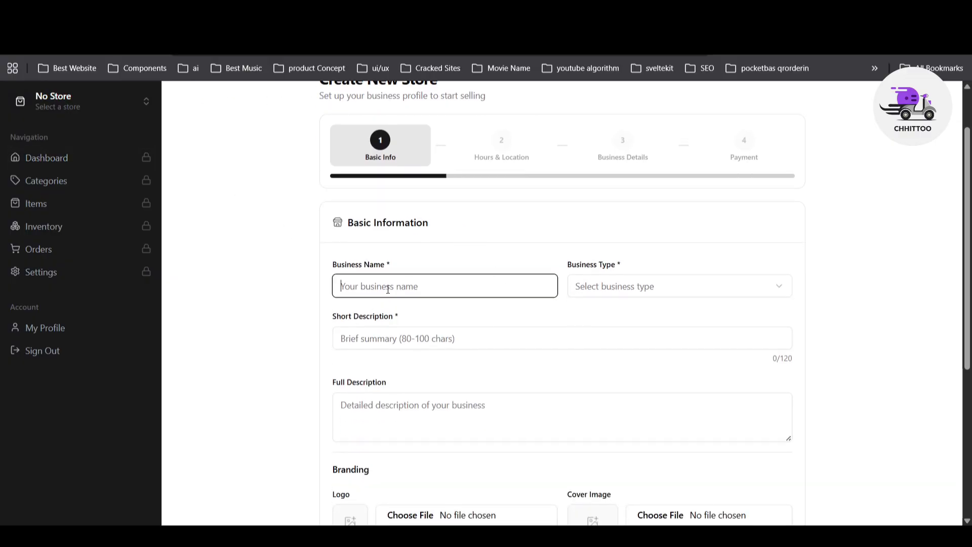
click(613, 287)
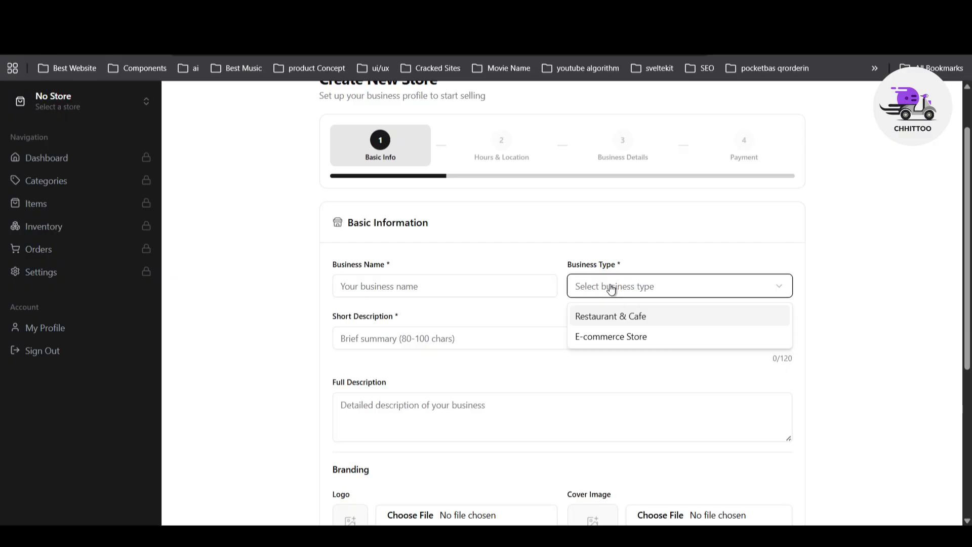
click(477, 286)
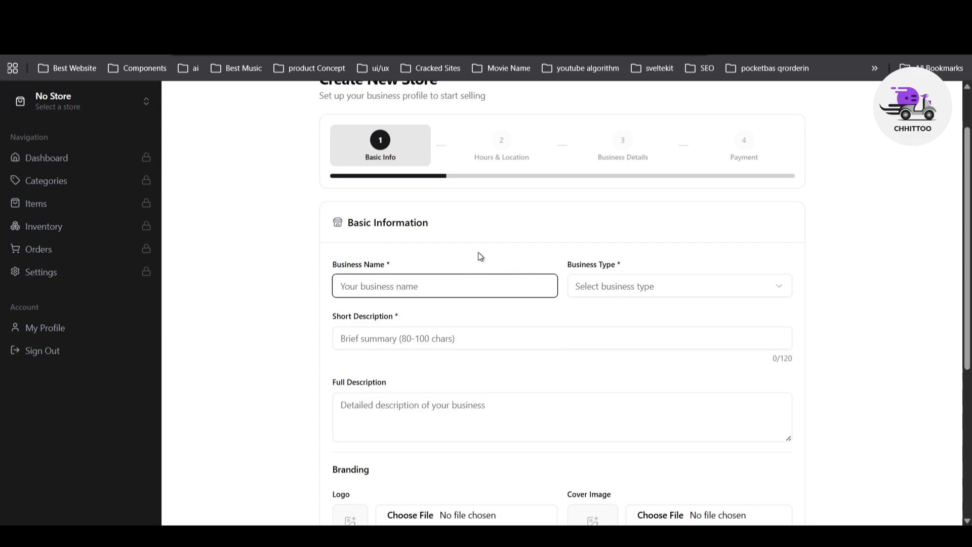
click(505, 239)
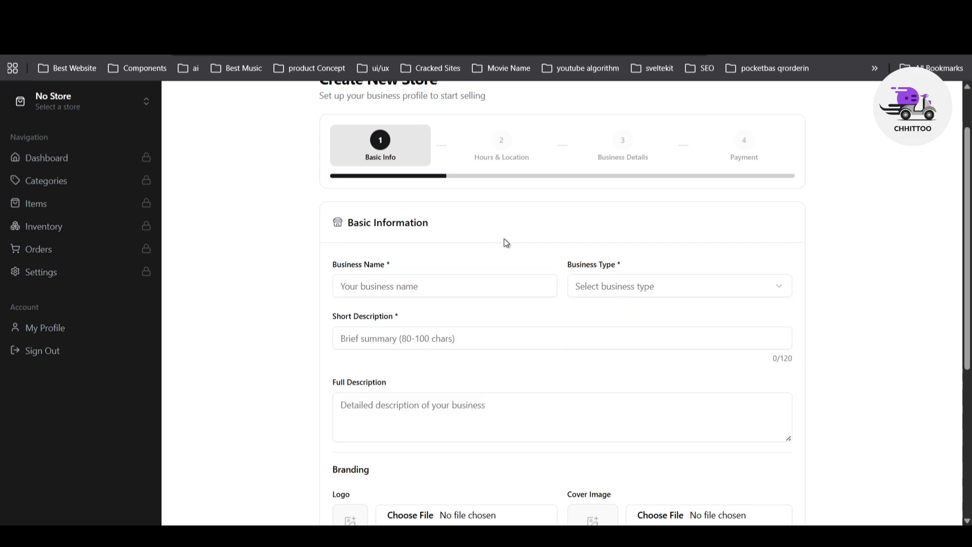
click(460, 289)
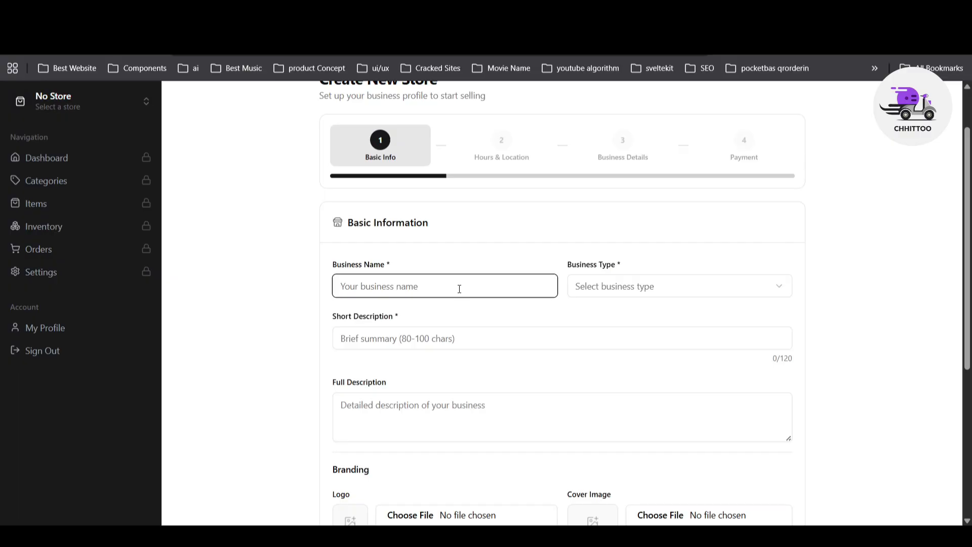
text(Chhittoo)
click(610, 290)
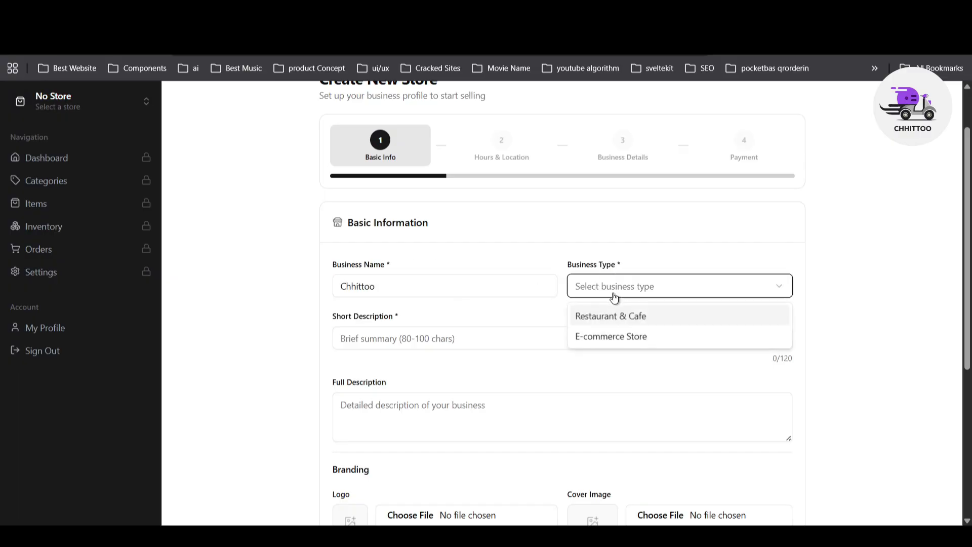
click(618, 337)
Step: Write the short description 'Get All Smart Electronics From Chhittoo', replacing the mistyped text
scroll(621, 316, down, 3)
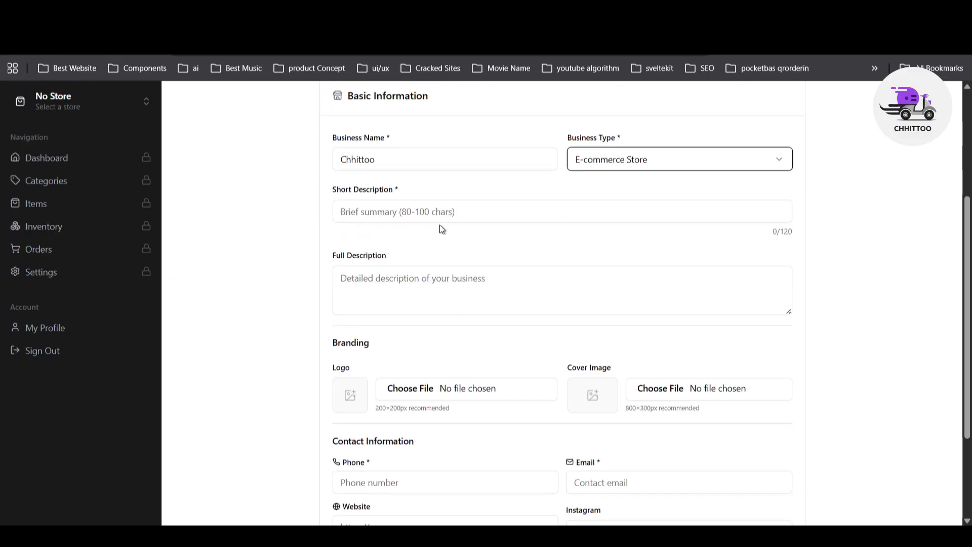
click(423, 281)
click(821, 282)
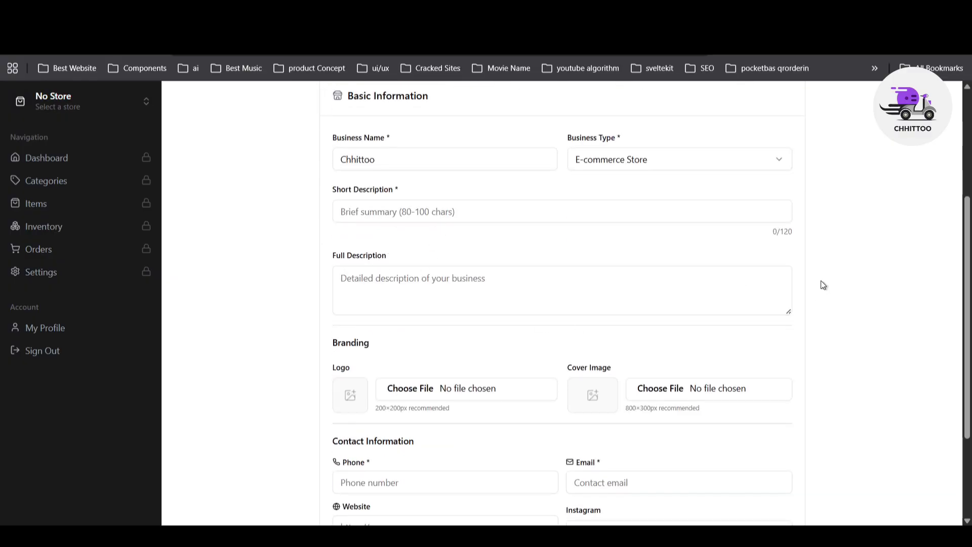
scroll(514, 250, up, 3)
scroll(308, 370, down, 1)
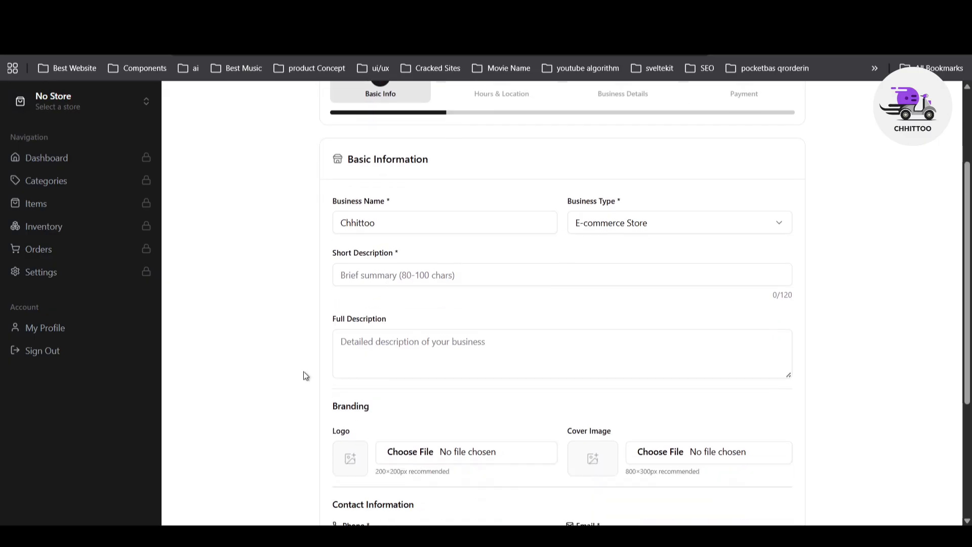
click(361, 277)
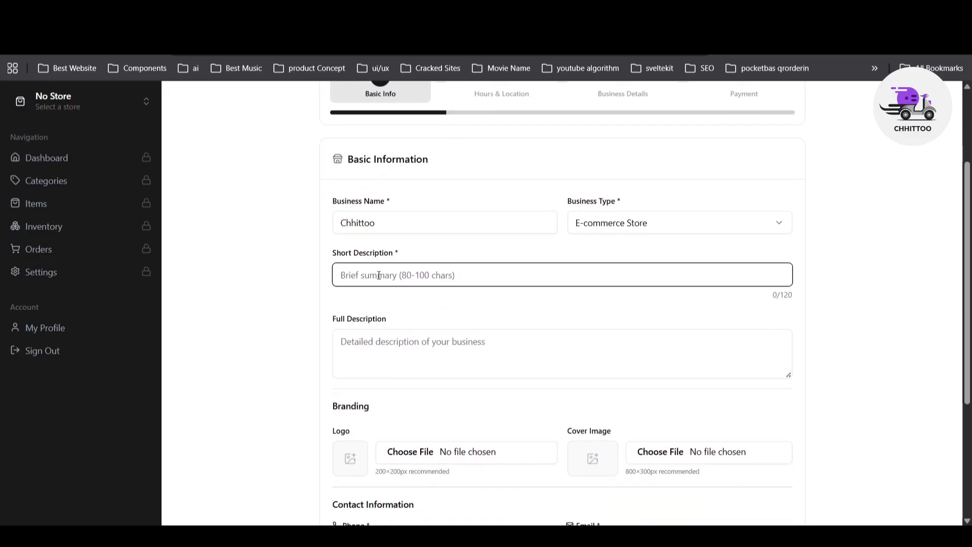
text(S,)
key(BackSpace)
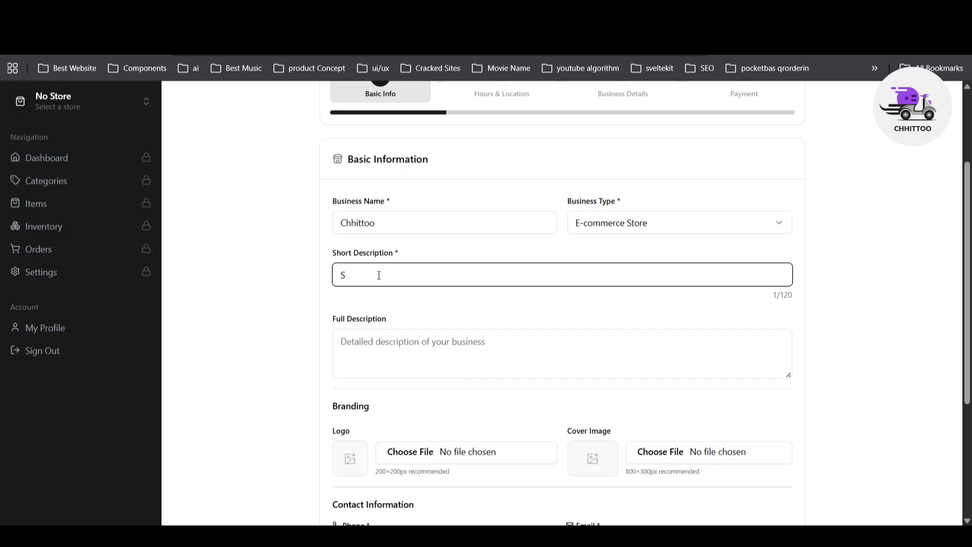
text(mart Ee)
key(ctrl+a)
text(Get All Smart Elect)
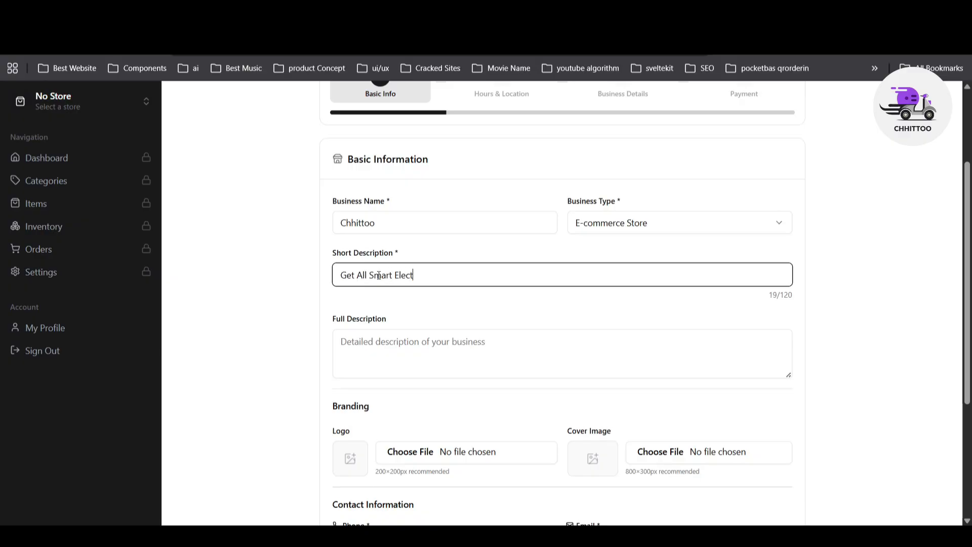
text(ronics From Chhittoo)
key(ctrl+a)
key(ctrl+c)
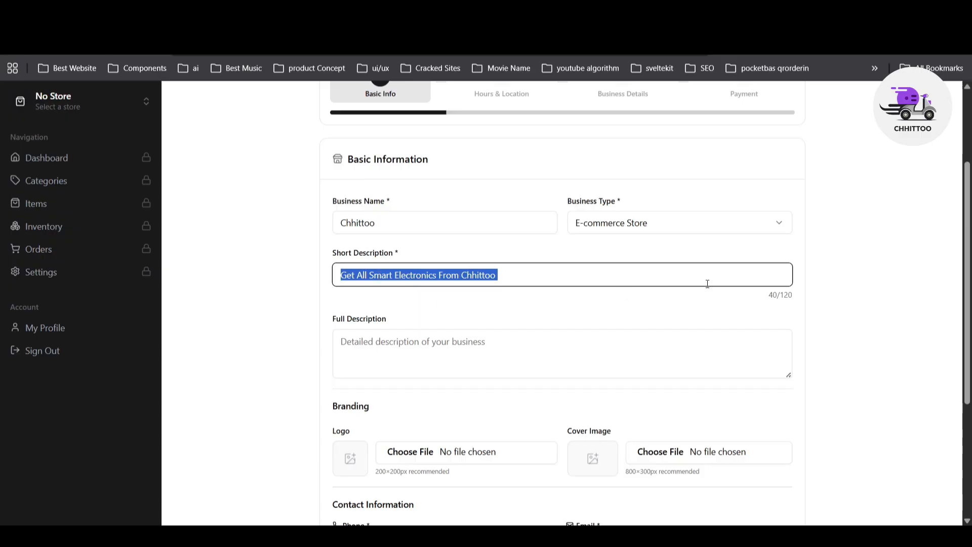
click(781, 298)
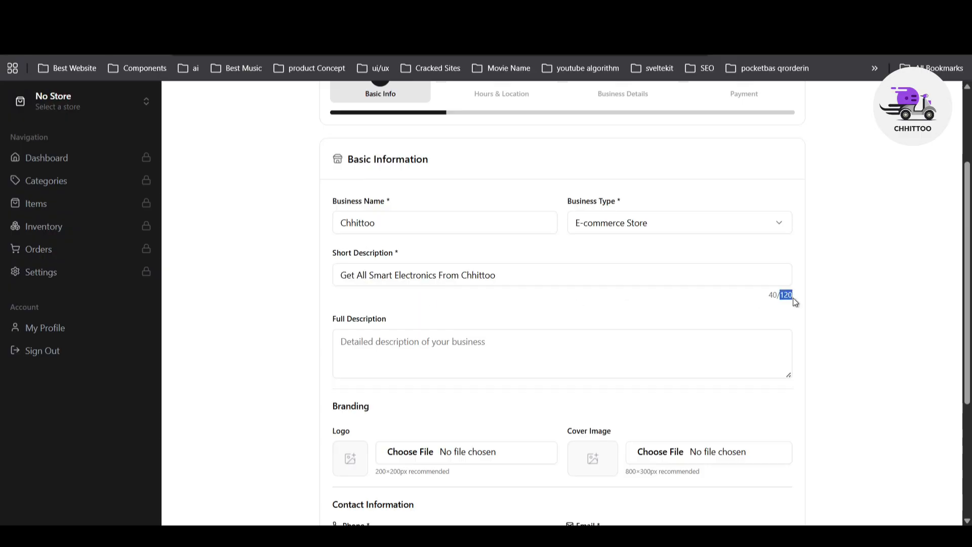
click(519, 346)
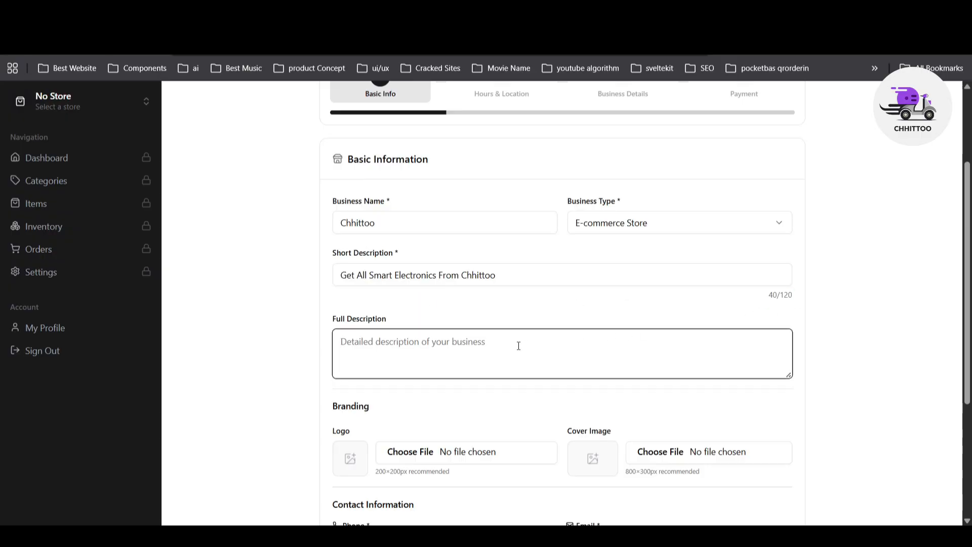
Step: Paste the short description into Full Description and attach a store logo image
scroll(770, 316, down, 3)
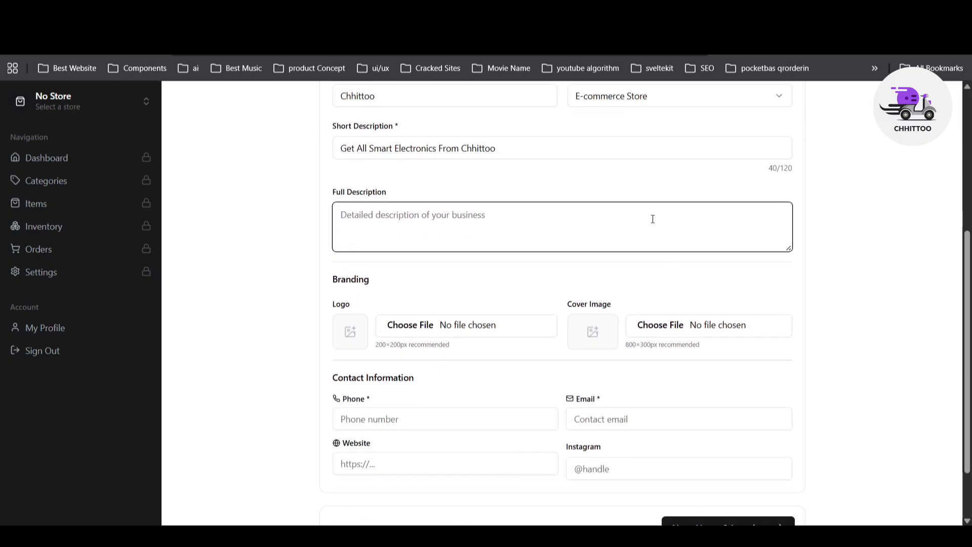
key(ctrl+v)
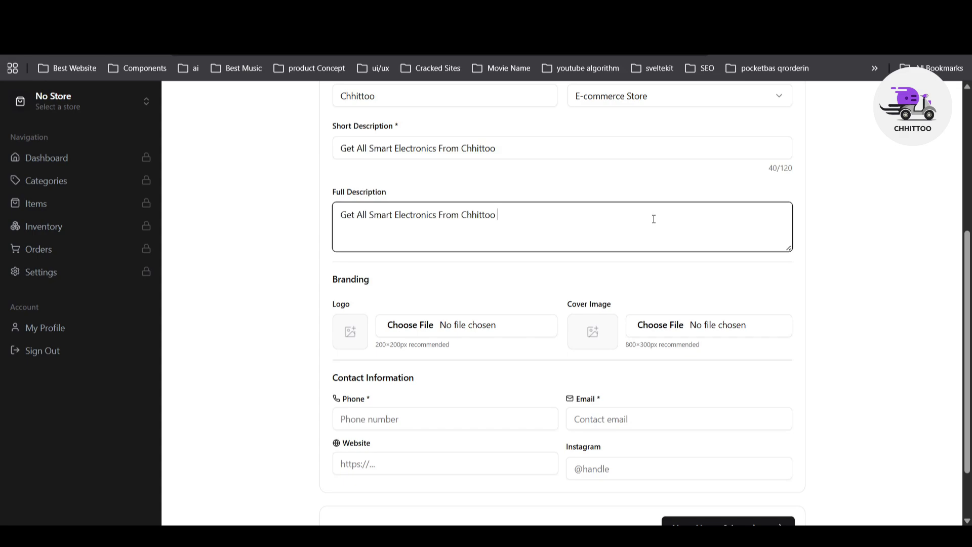
click(672, 275)
scroll(760, 324, down, 2)
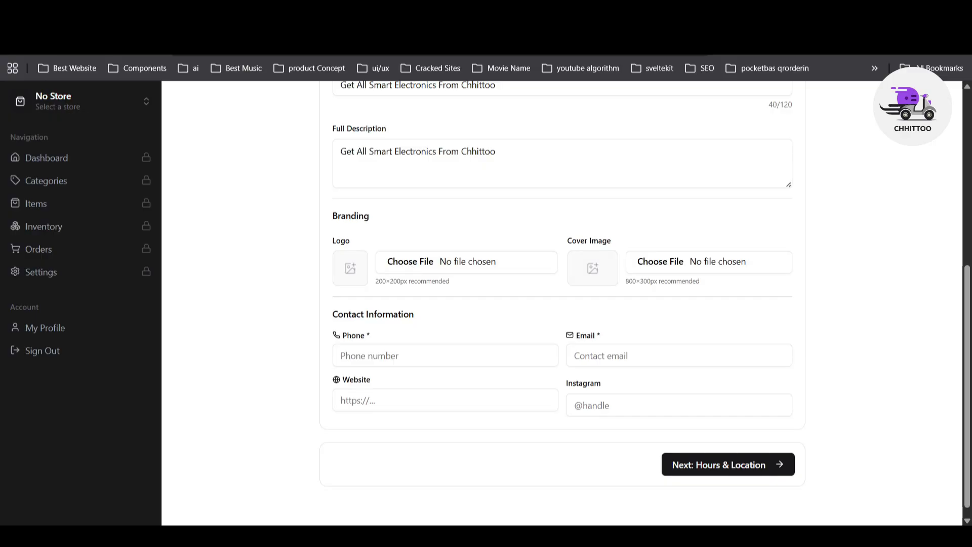
click(682, 290)
Step: Set Frame 602.png as the cover image and autofill the saved contact phone and e-mail
click(654, 266)
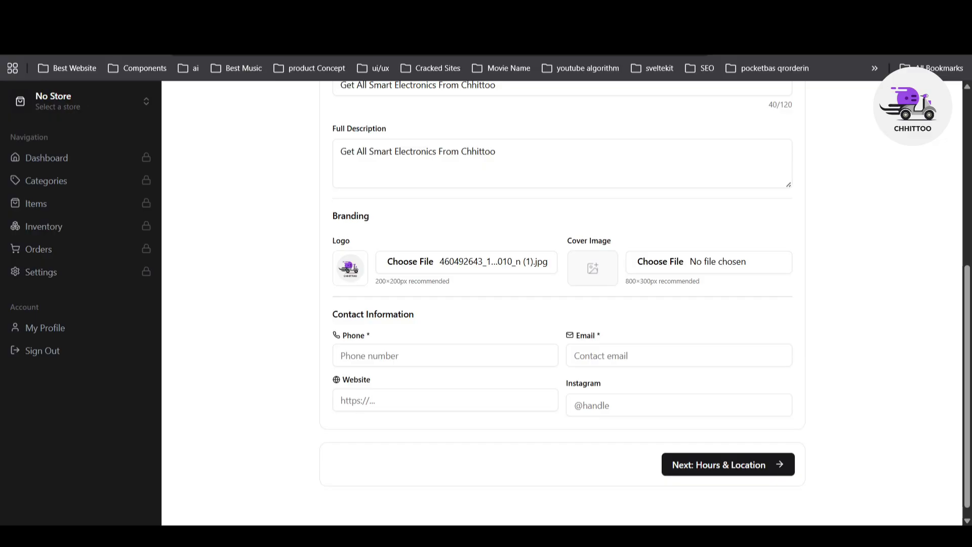
double_click(170, 129)
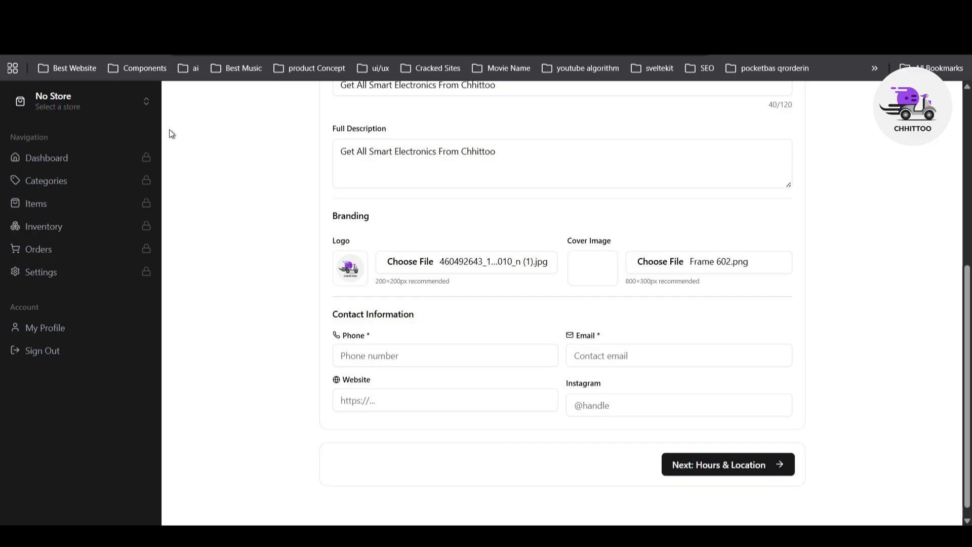
scroll(721, 276, down, 1)
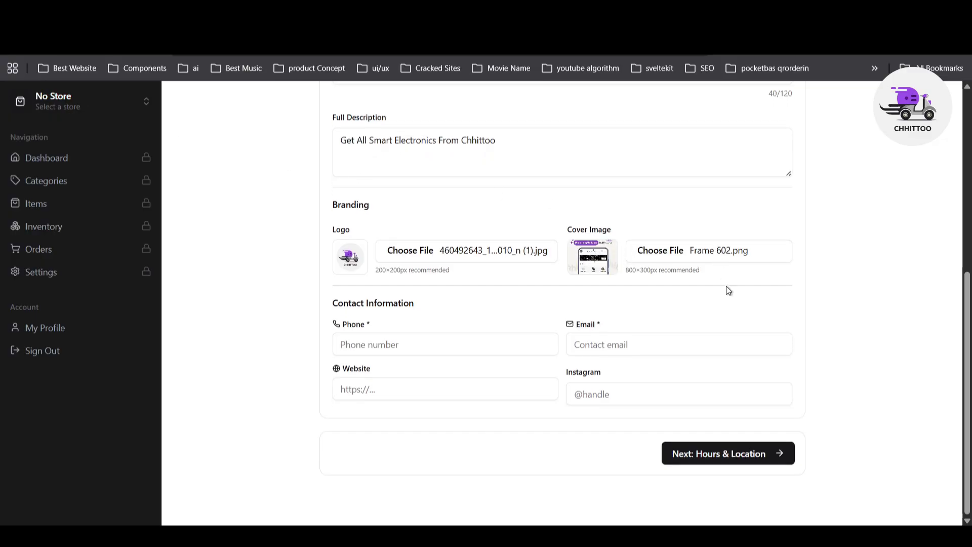
click(342, 349)
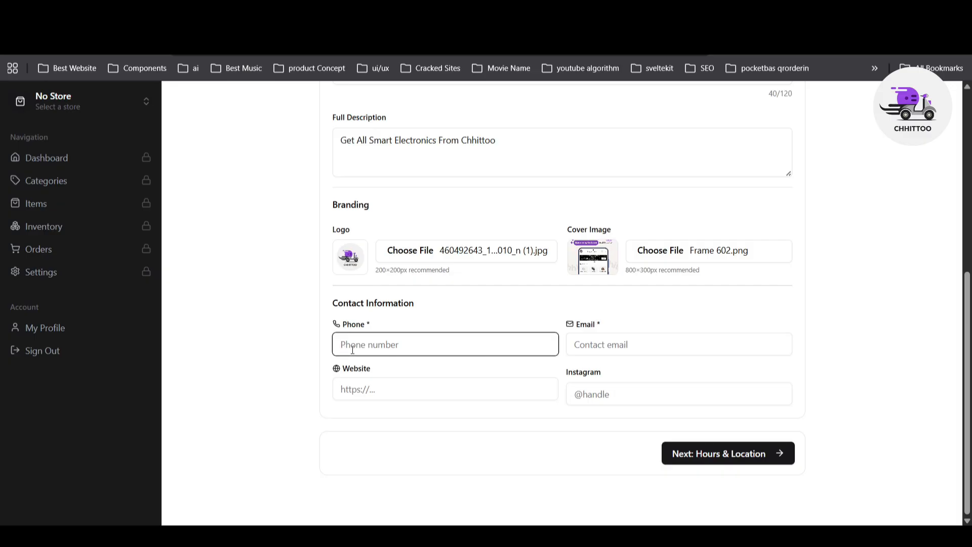
click(442, 371)
click(682, 348)
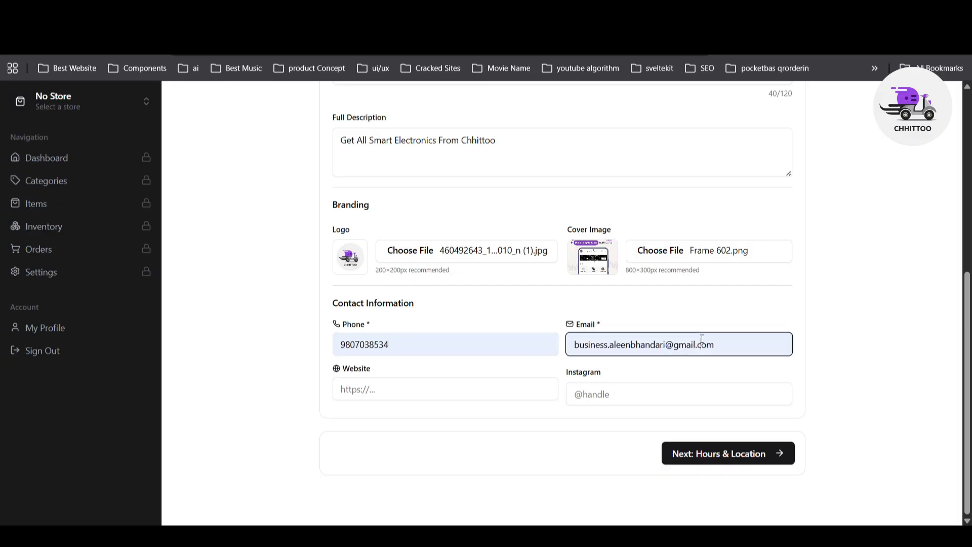
click(420, 389)
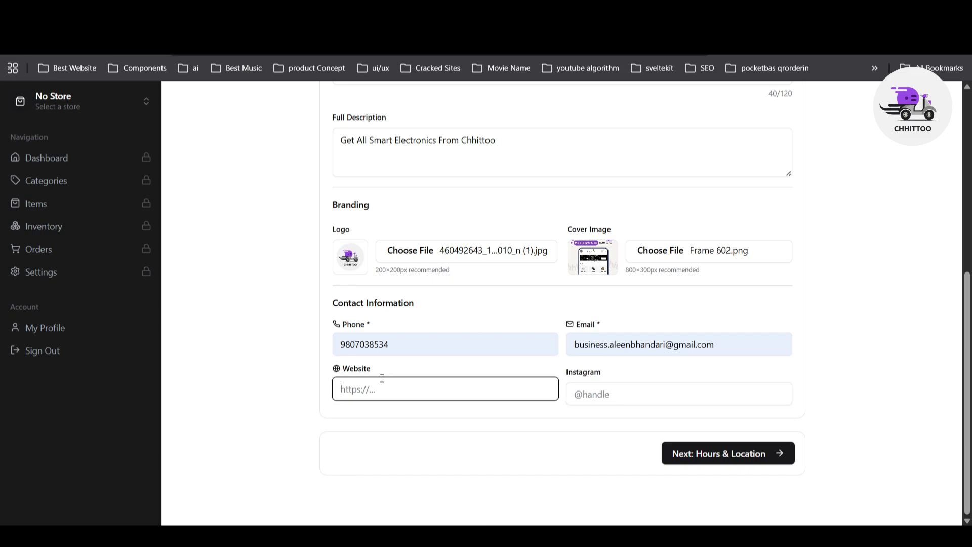
Step: Open the chhittoo.app site in a new browser tab
key(ctrl+t)
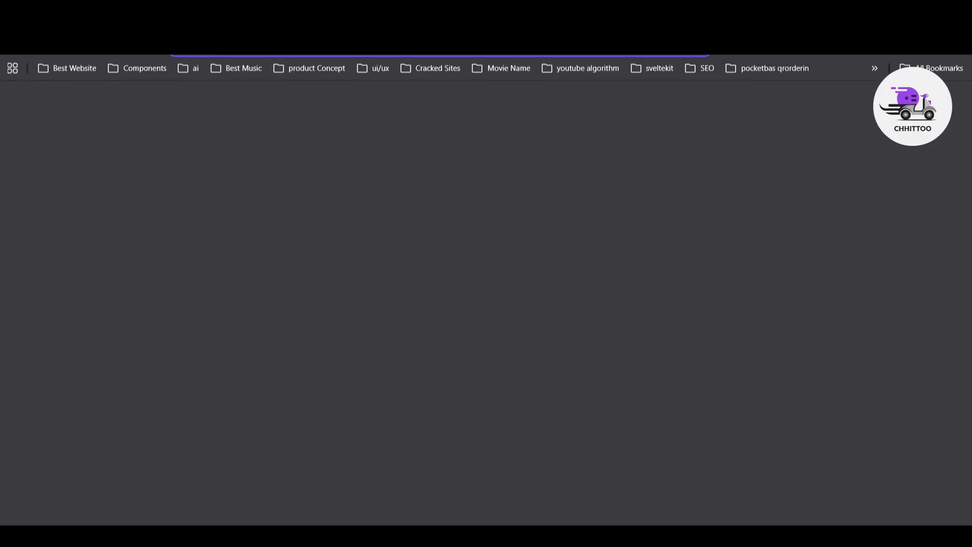
text(chhitoo)
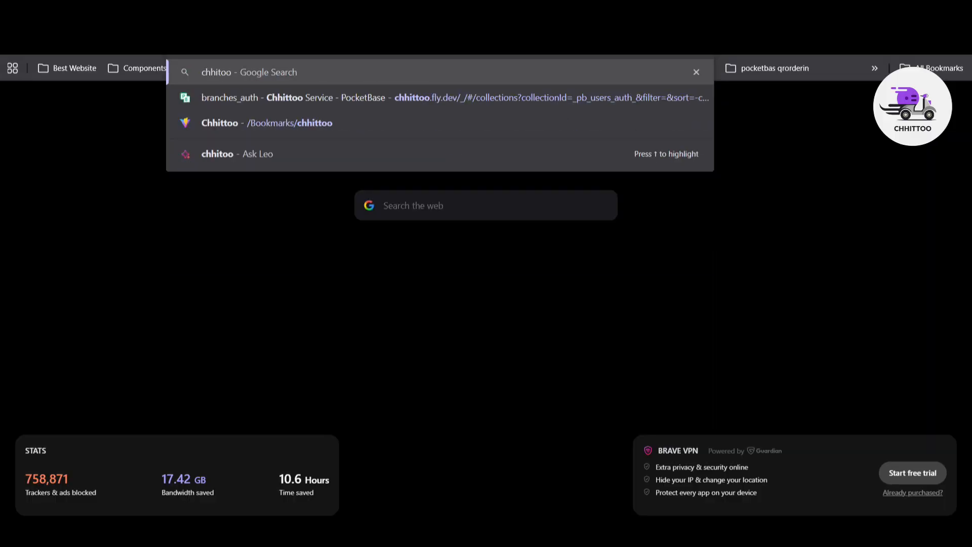
key(BackSpace)
key(BackSpace)
key(BackSpace)
key(BackSpace)
key(Down)
key(Down)
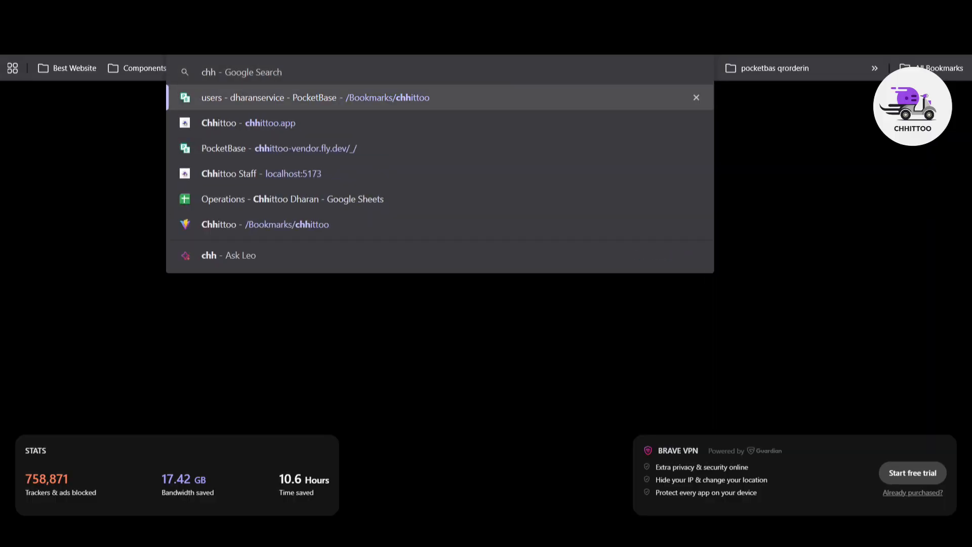
key(Return)
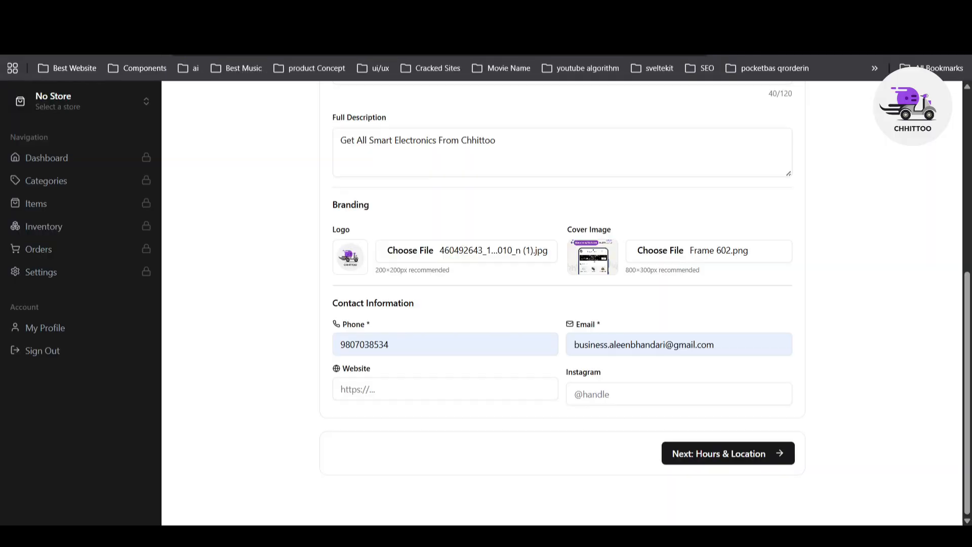
click(426, 389)
text(https://chhittoo.app/)
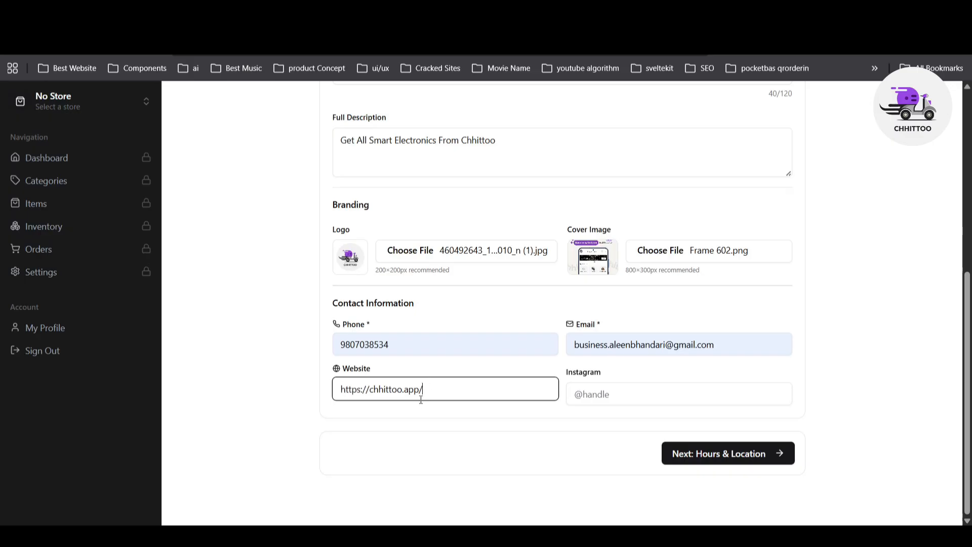
click(595, 397)
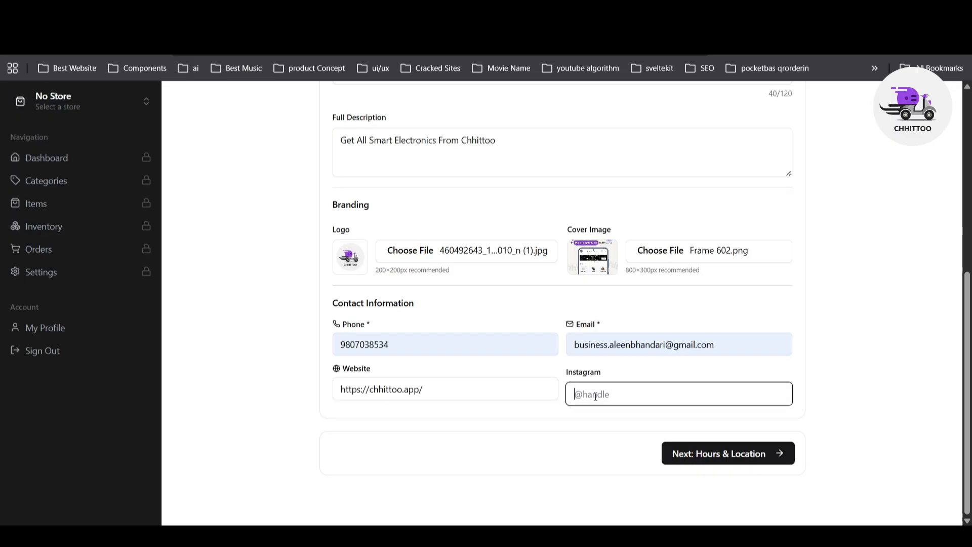
text(@)
text(chhittooofficial)
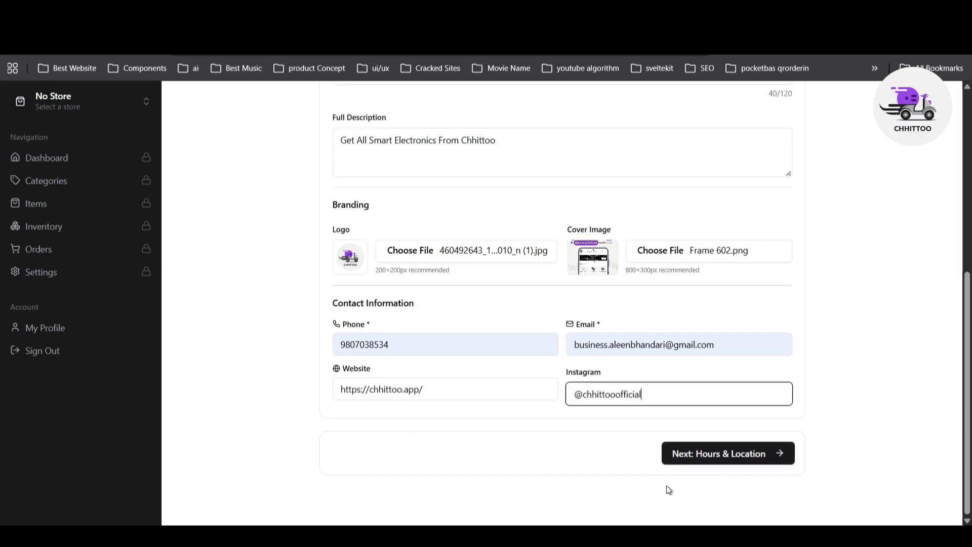
scroll(666, 486, up, 2)
scroll(655, 479, down, 2)
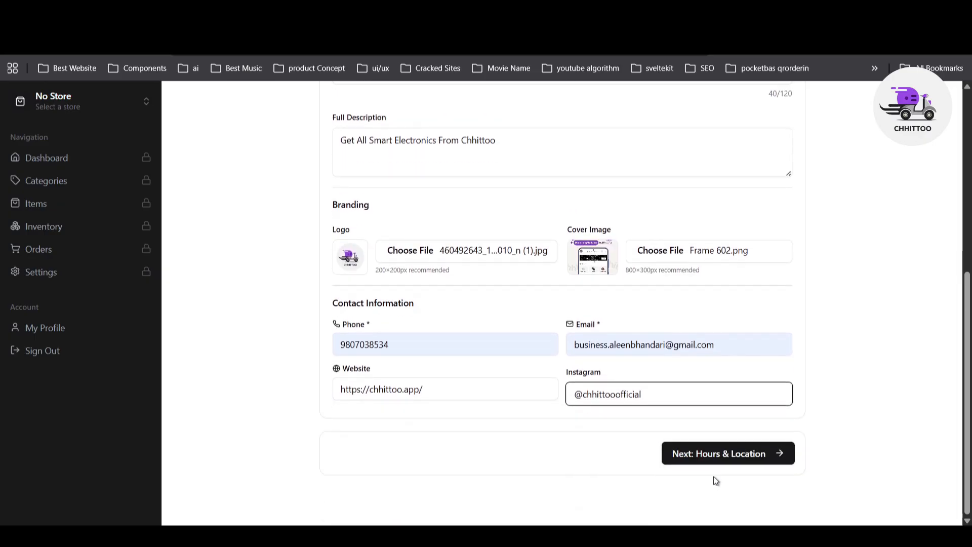
Step: Move to Hours & Location, leaving Saturday and Sunday open after toggling them
click(738, 454)
scroll(416, 307, down, 3)
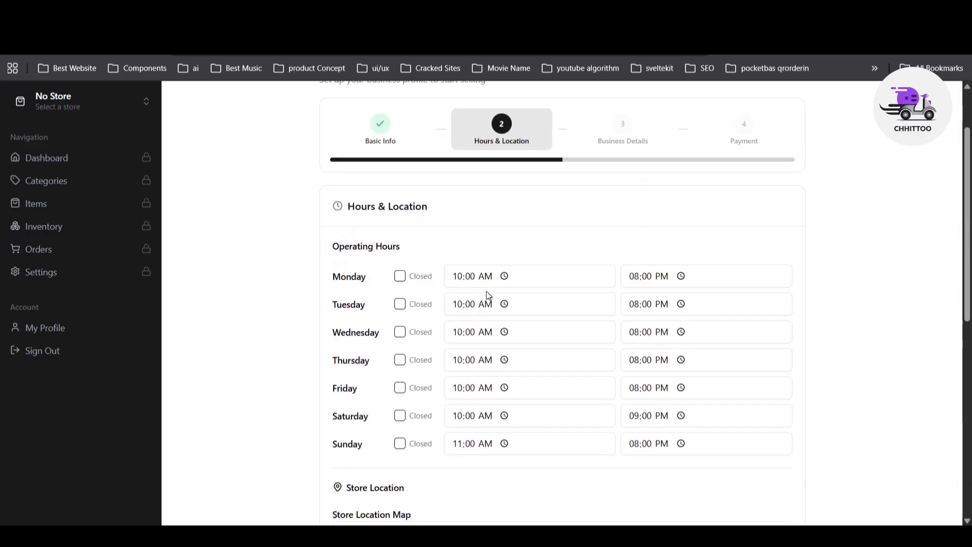
scroll(425, 388, up, 1)
scroll(427, 269, down, 1)
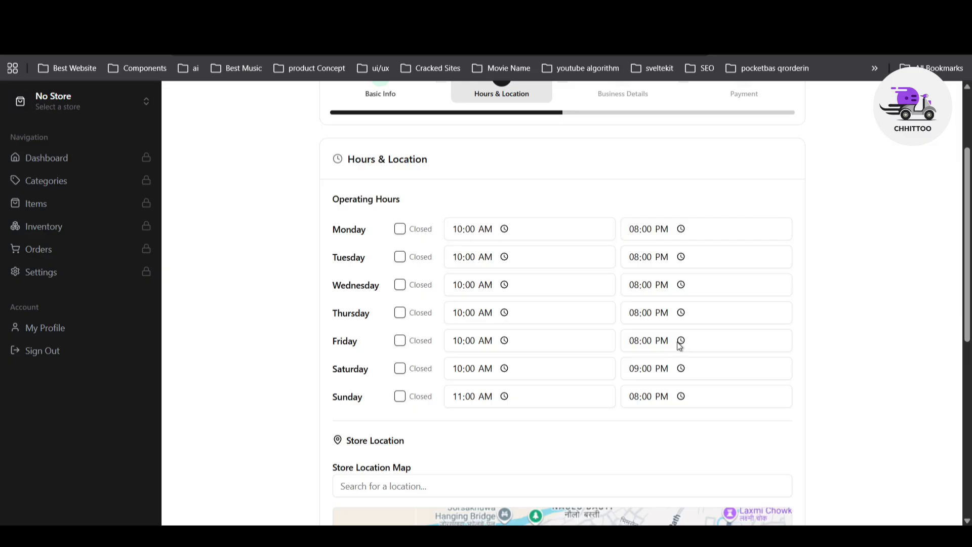
click(400, 370)
click(400, 396)
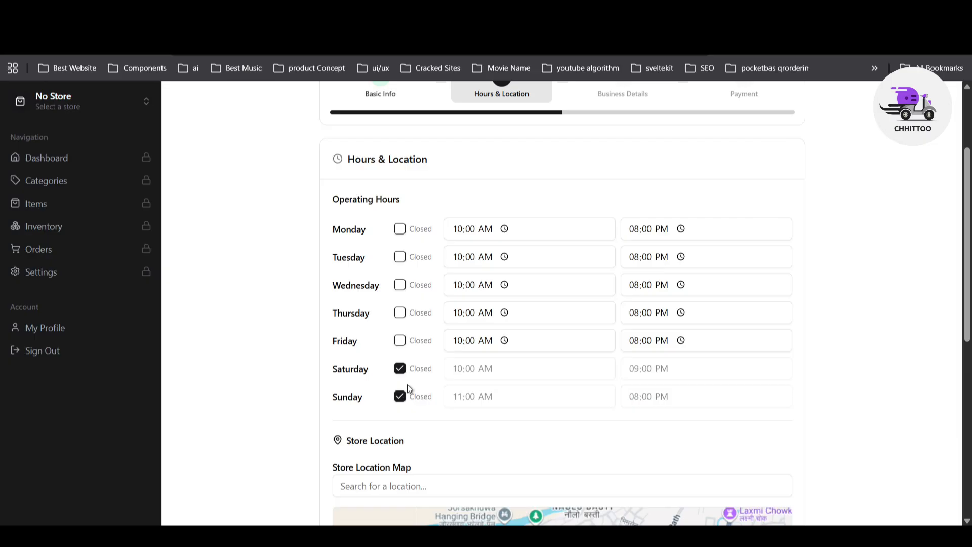
click(400, 368)
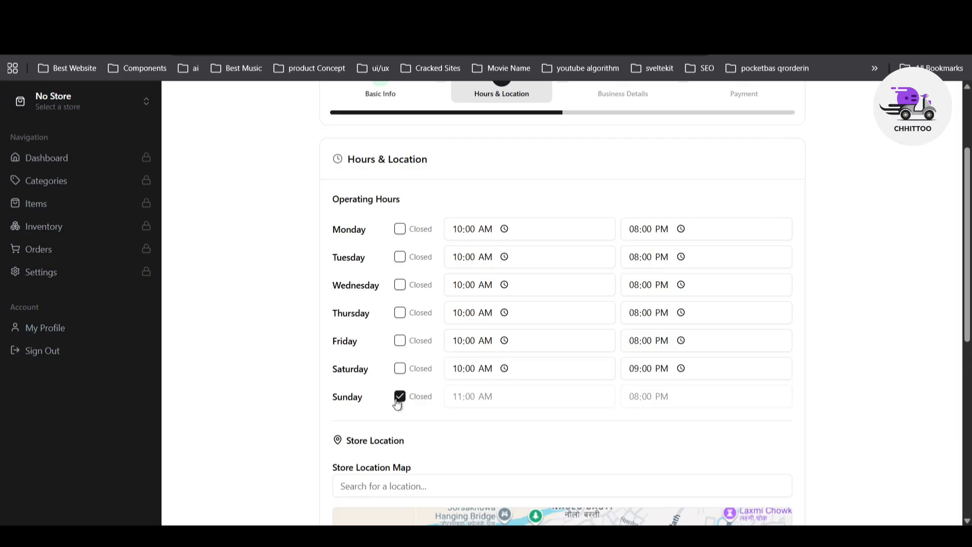
click(398, 401)
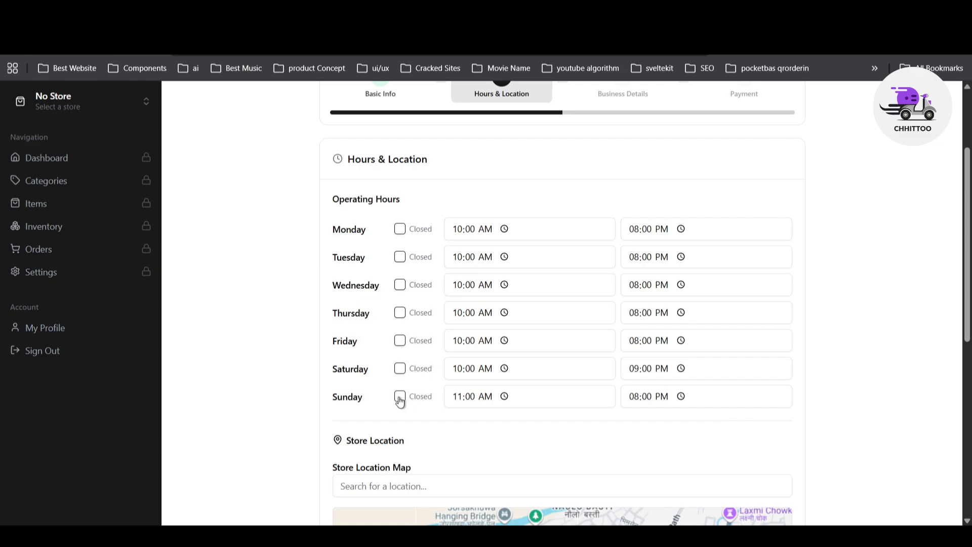
click(399, 399)
click(401, 373)
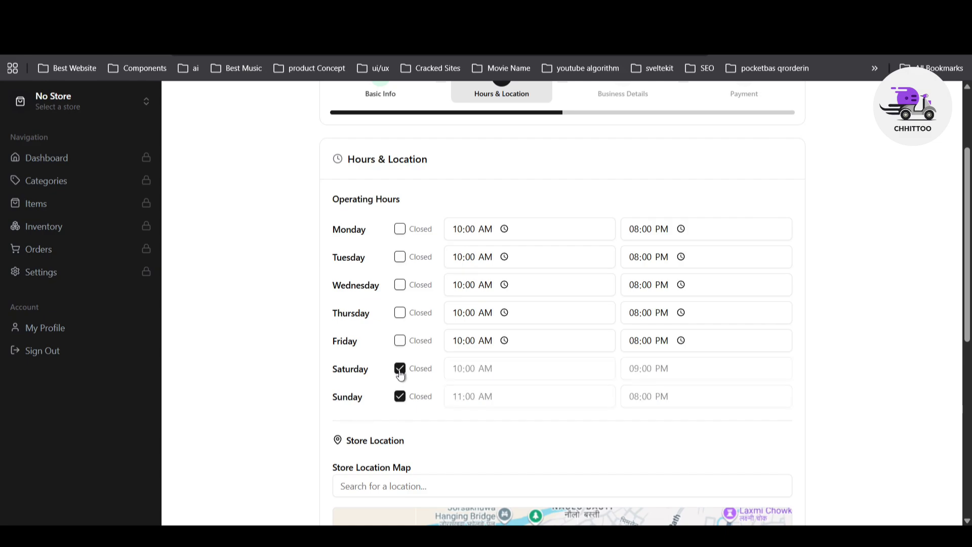
click(400, 374)
click(399, 396)
scroll(266, 310, down, 4)
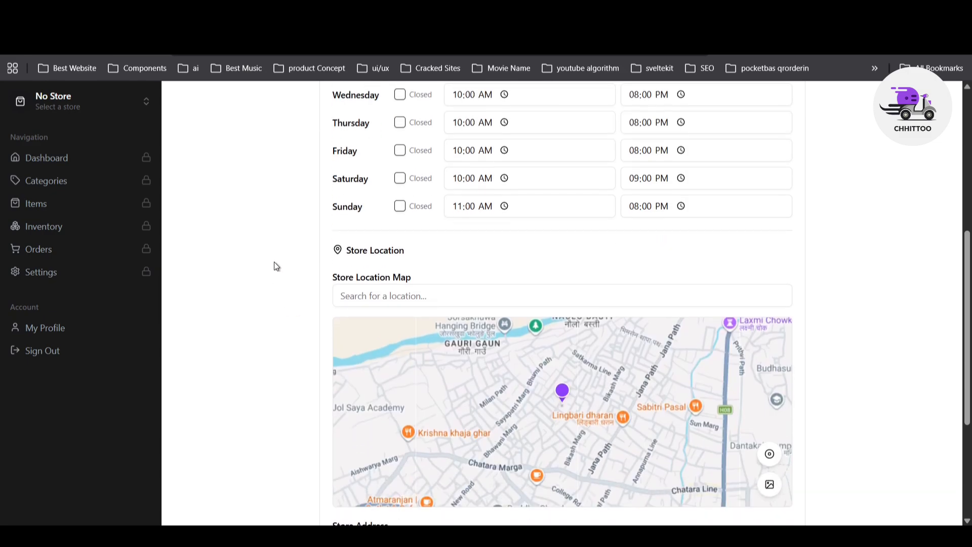
scroll(282, 261, down, 2)
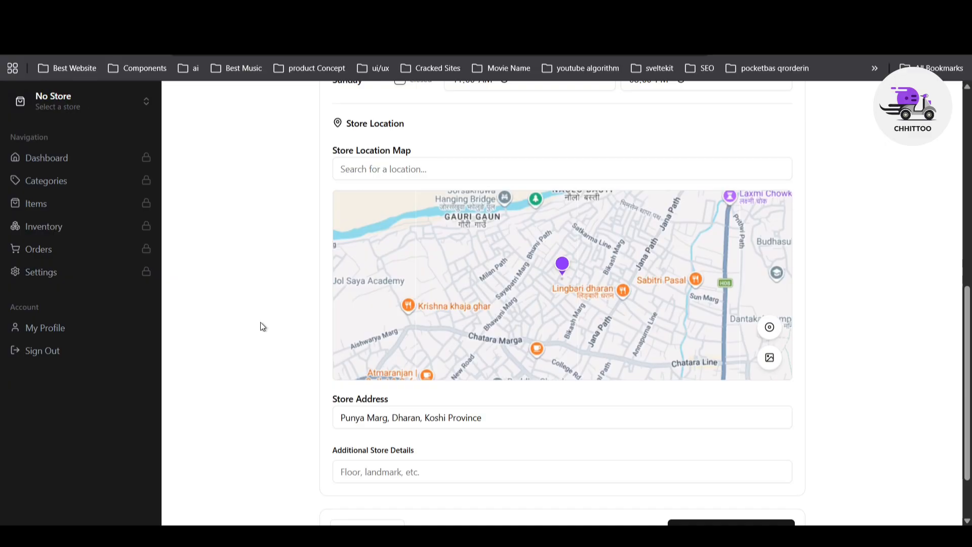
scroll(260, 324, up, 1)
Step: Search Lingbari Dharan and pin the store on the exact building using satellite view
click(423, 235)
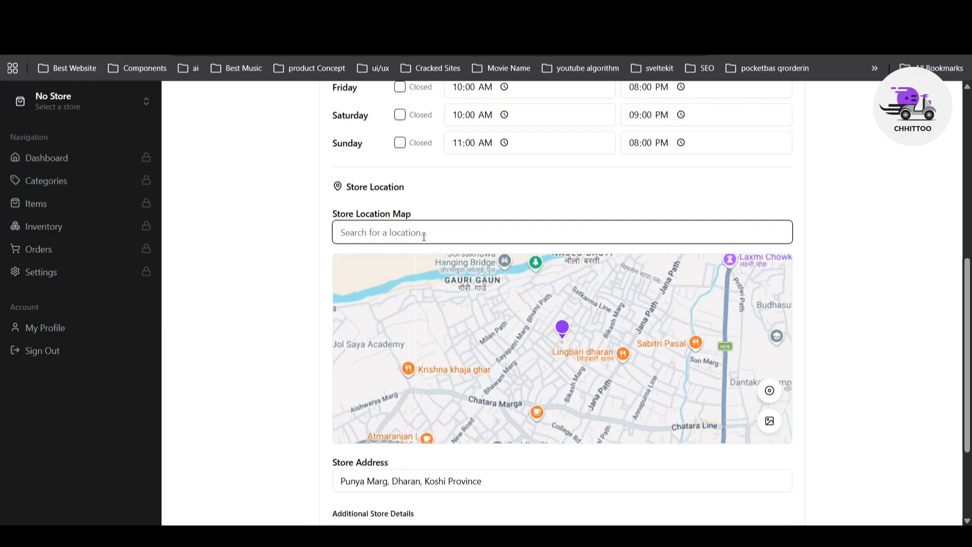
text(ling)
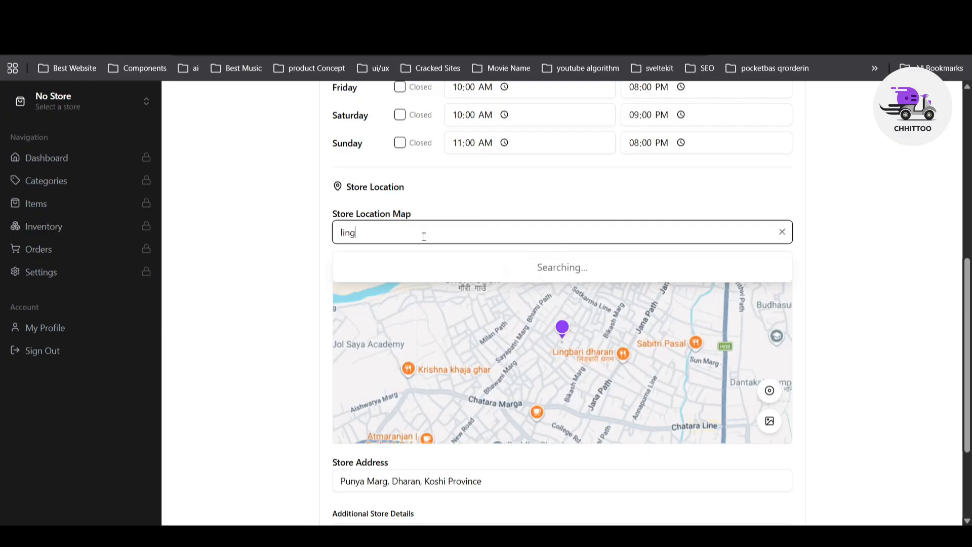
click(365, 317)
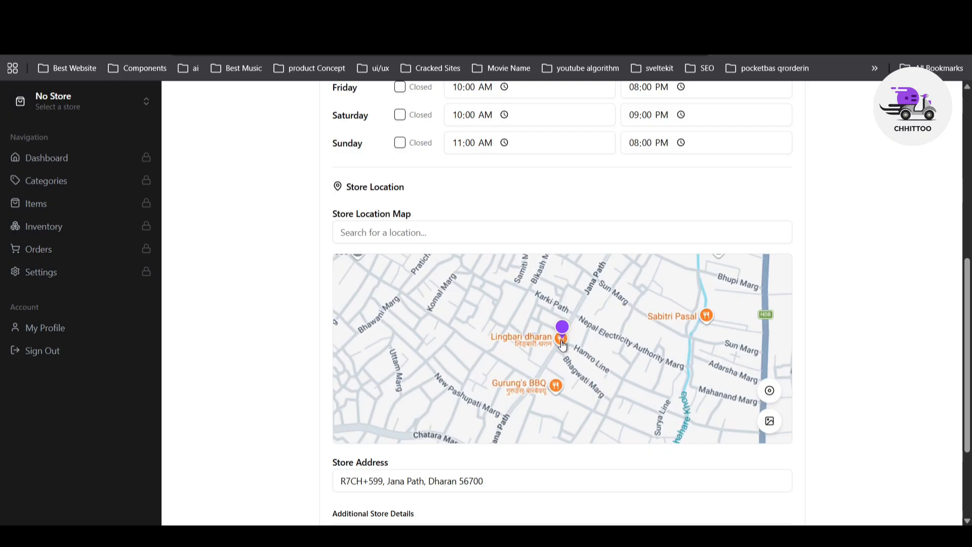
scroll(567, 342, down, 2)
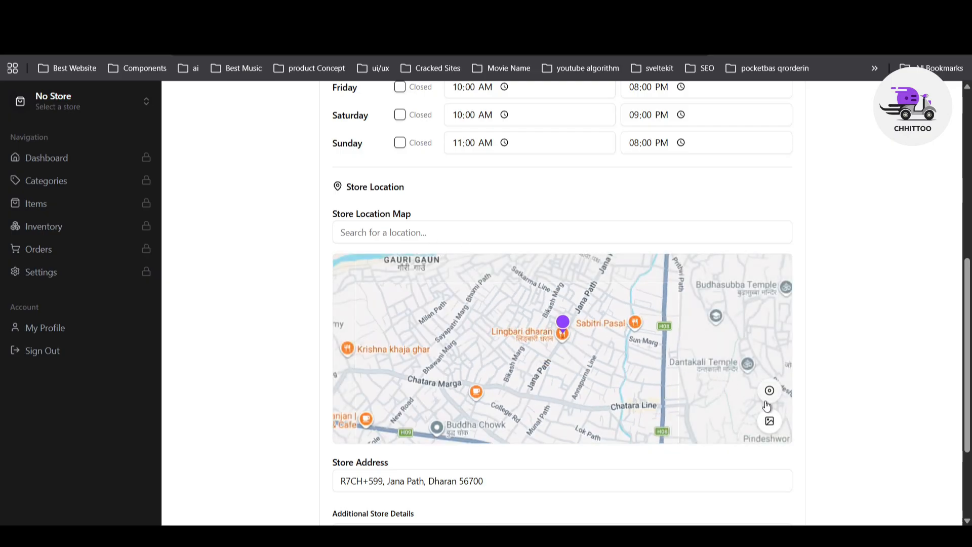
drag(563, 326, 599, 319)
scroll(521, 365, up, 3)
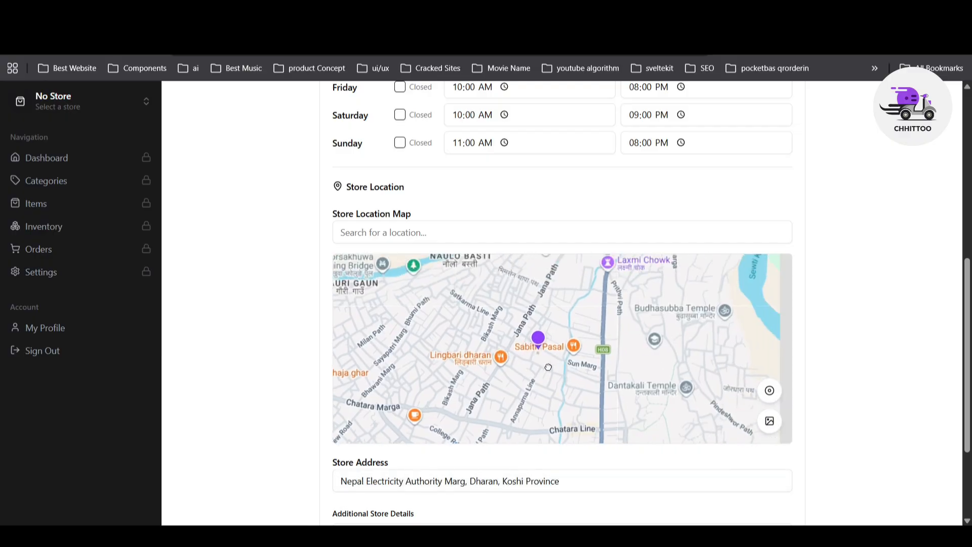
drag(531, 399, 527, 357)
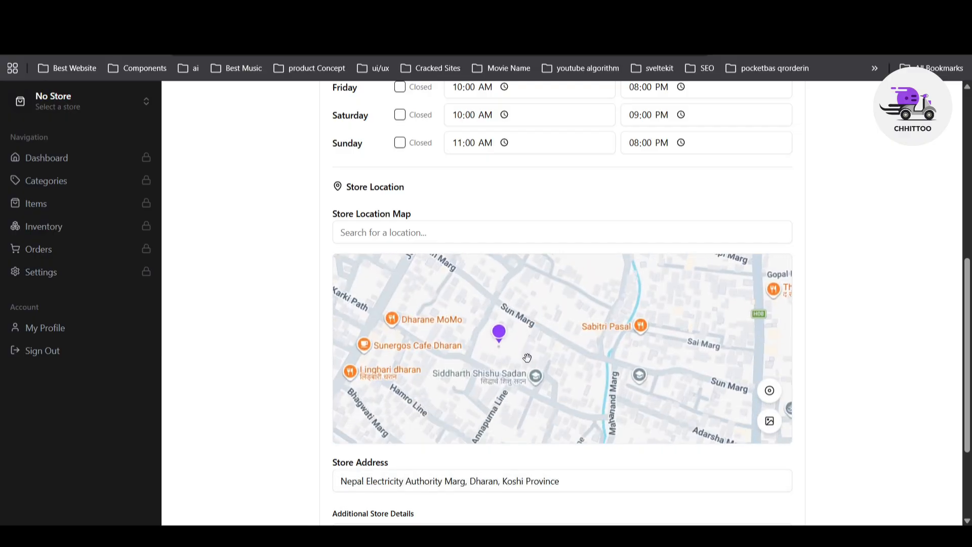
click(770, 425)
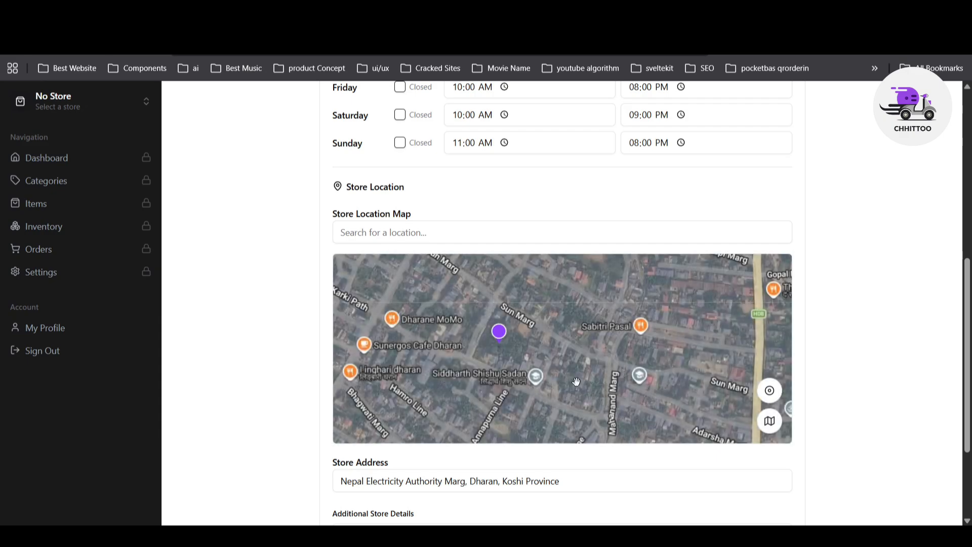
drag(543, 338, 570, 387)
mouse_move(527, 383)
mouse_down()
mouse_move(462, 334)
mouse_move(471, 334)
mouse_up()
scroll(471, 334, up, 4)
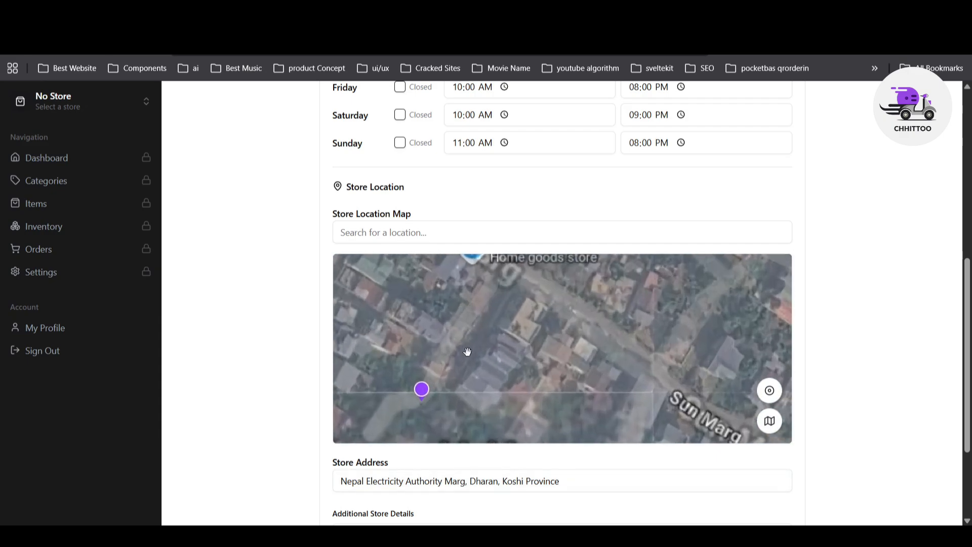
click(472, 376)
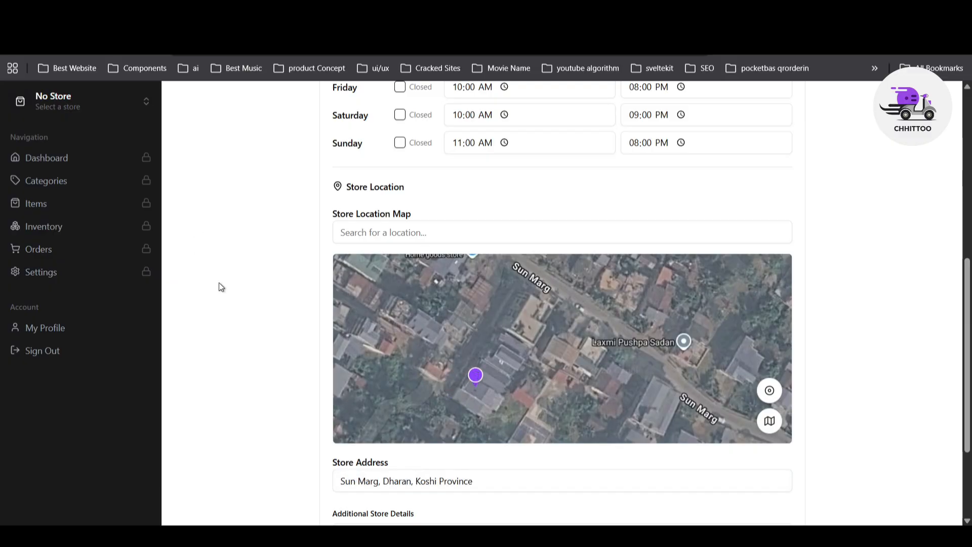
Step: Add 'Zeropoint Dharan' as additional store details and continue to Business Details
scroll(220, 284, down, 3)
click(388, 394)
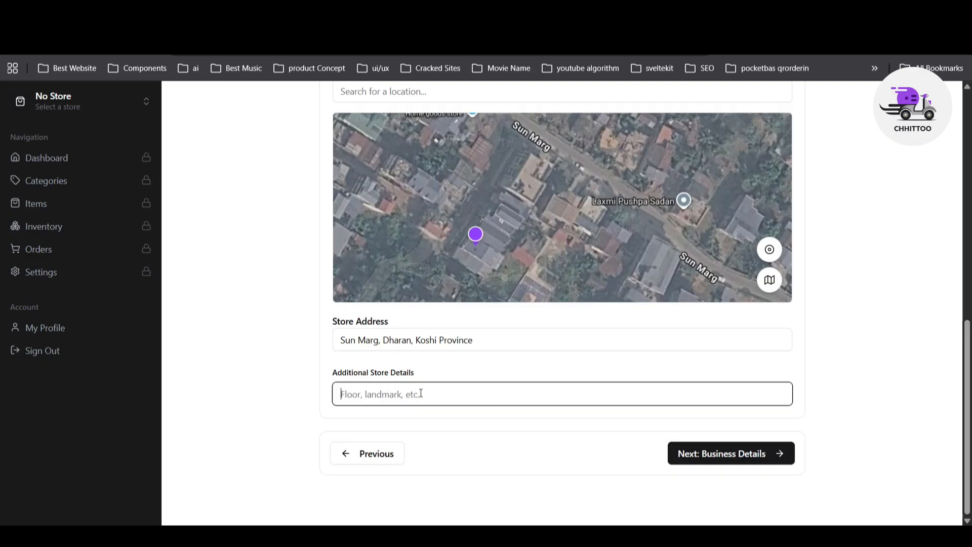
text(Zeropoint Dharan)
click(838, 409)
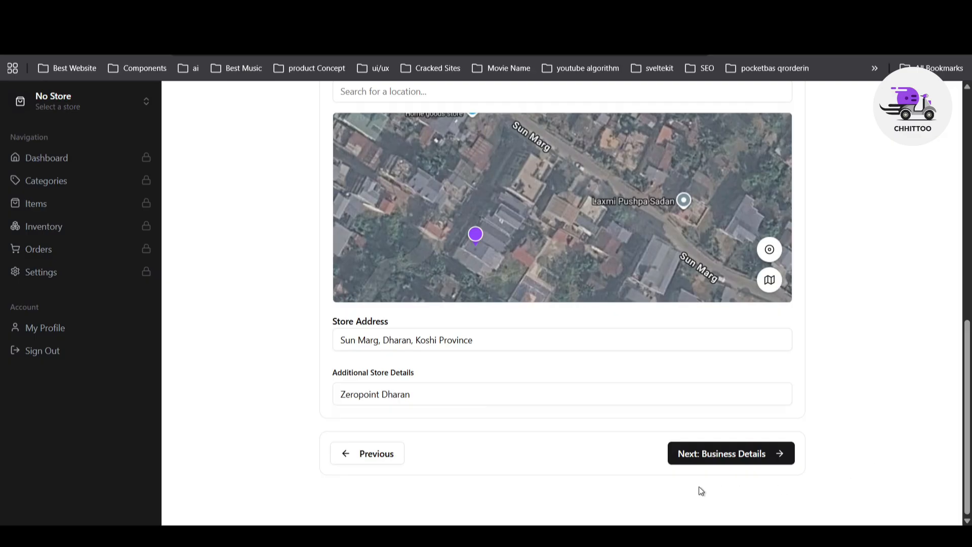
click(744, 459)
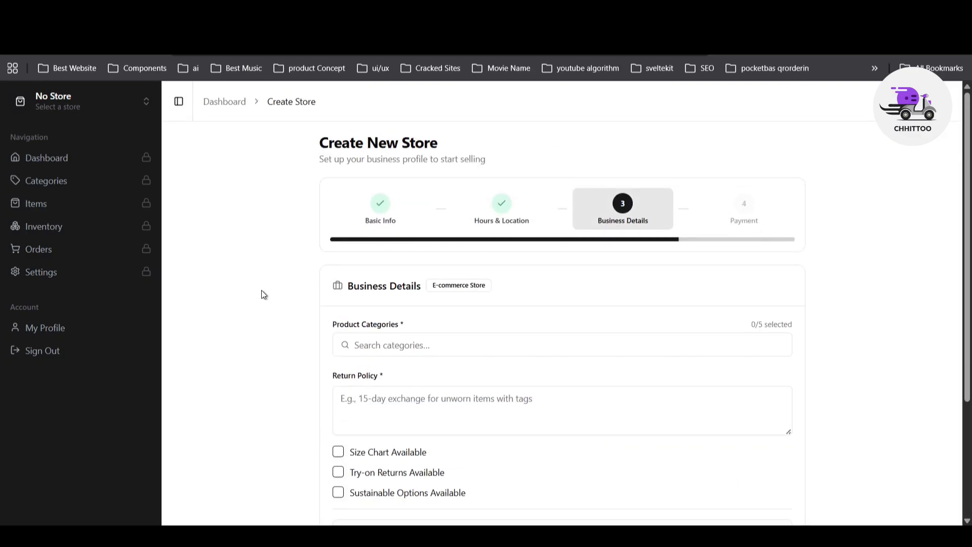
Step: Choose Electronics from the product category list, then close the picker
scroll(262, 291, down, 3)
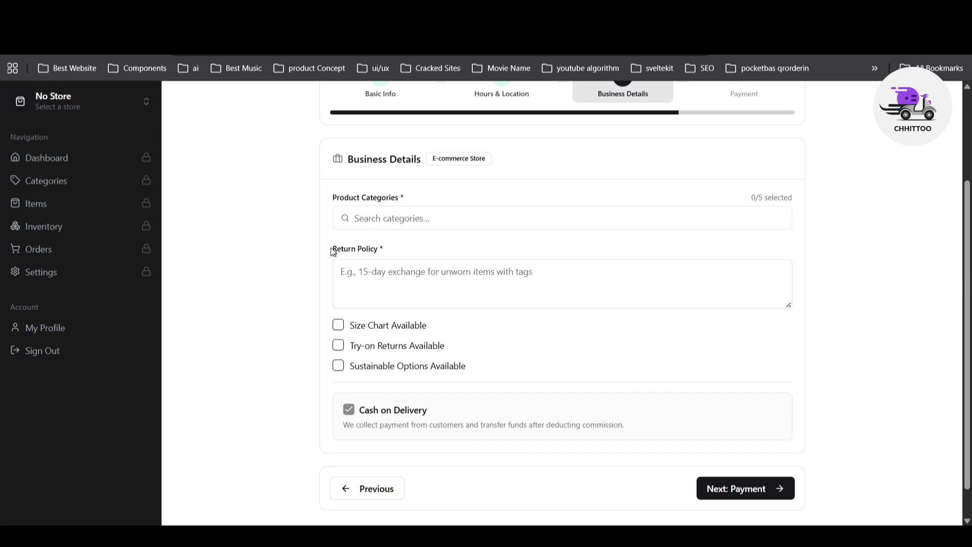
click(375, 221)
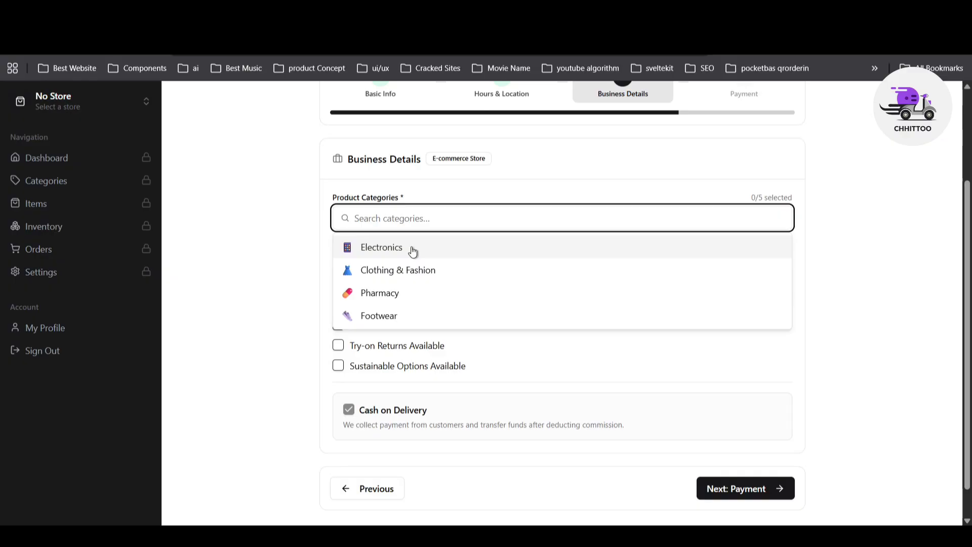
click(383, 247)
click(280, 269)
scroll(425, 269, down, 1)
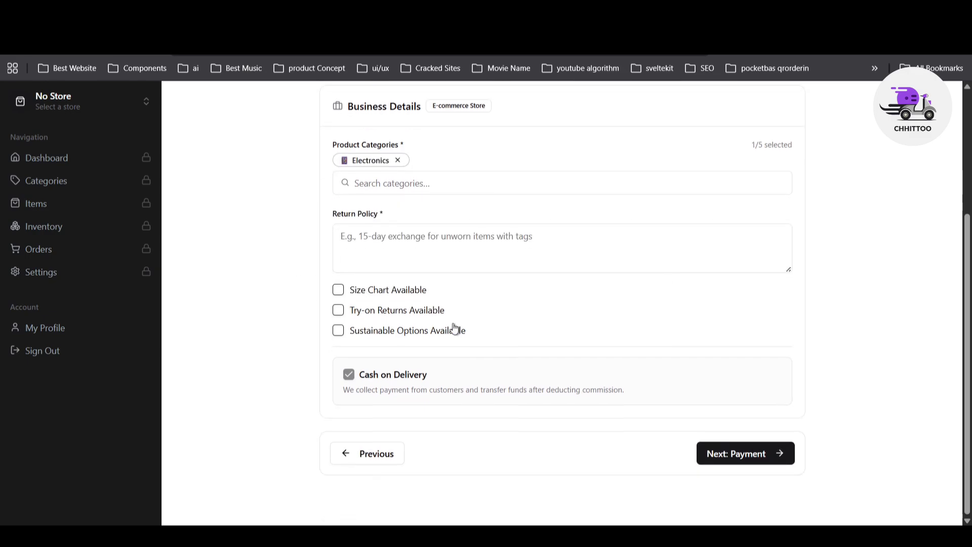
Step: Enter 'No Return Policy' in the Return Policy field
click(379, 235)
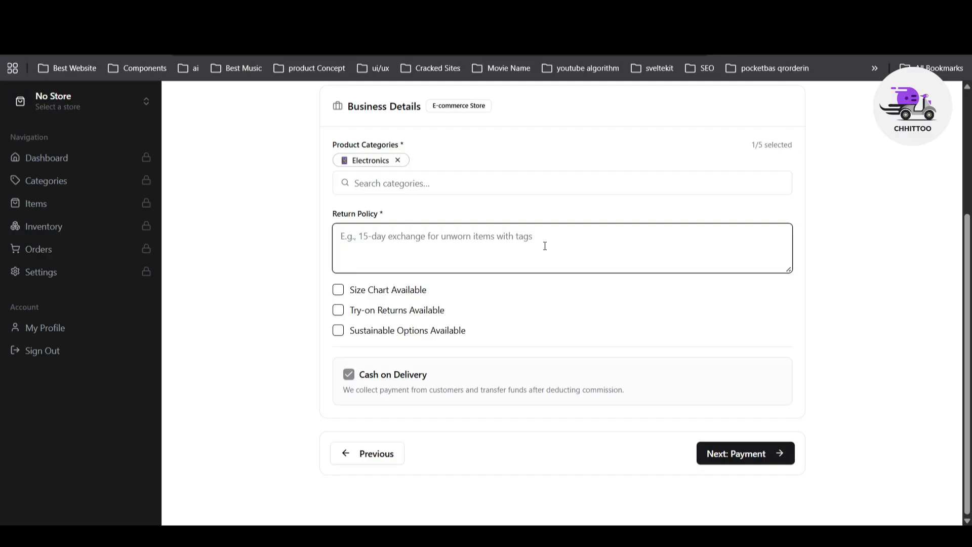
text(N)
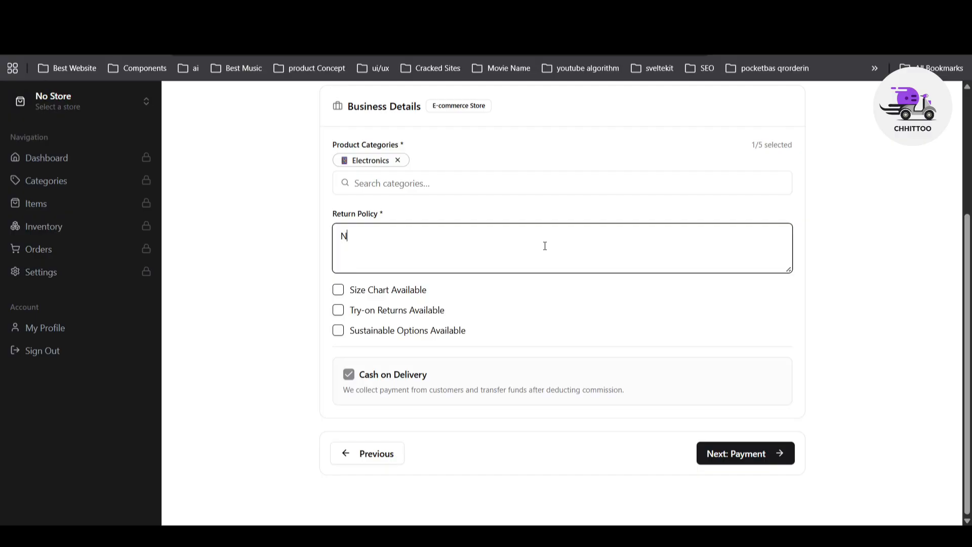
text(o Return Policy)
Step: Advance to Payment & Settlement and choose a Daily settlement period instead of Weekly
click(741, 458)
scroll(281, 308, down, 2)
scroll(282, 308, up, 2)
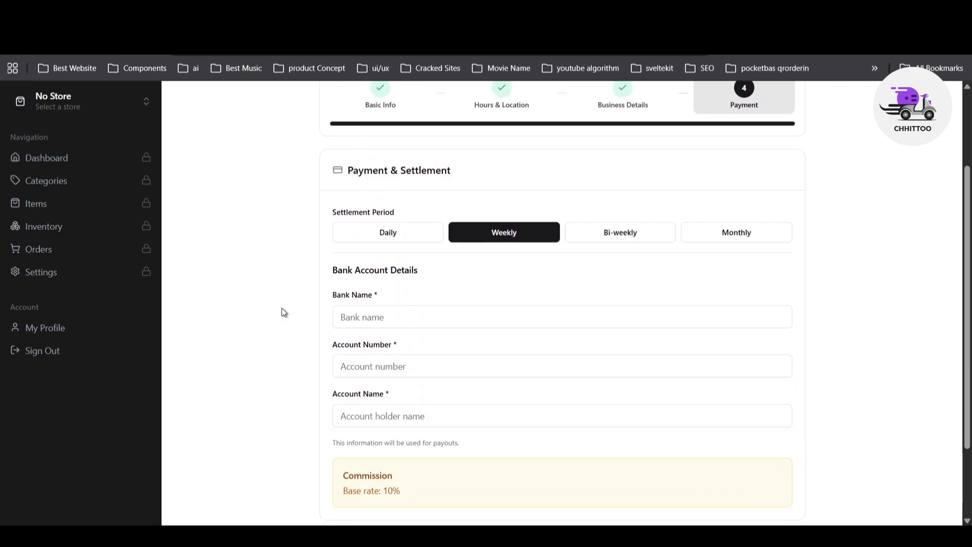
scroll(282, 308, down, 4)
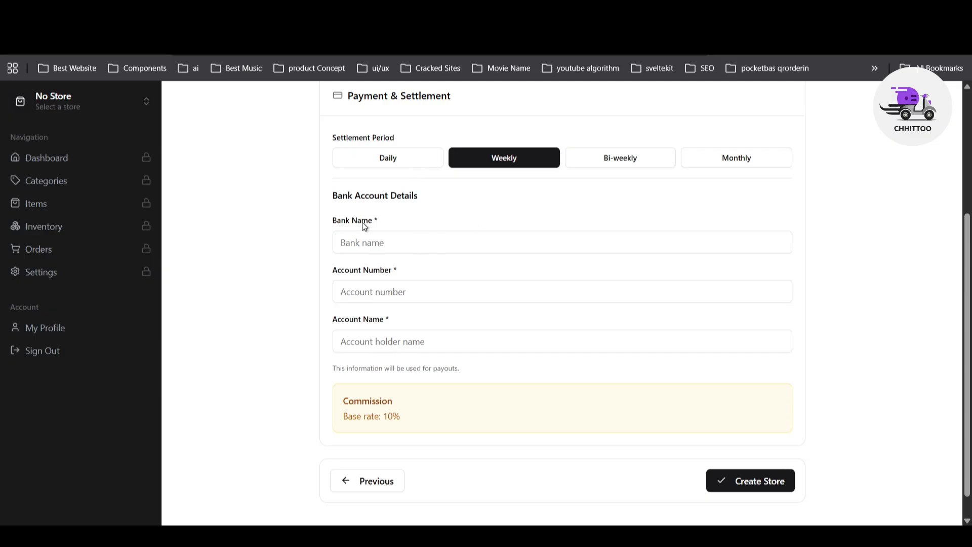
click(386, 159)
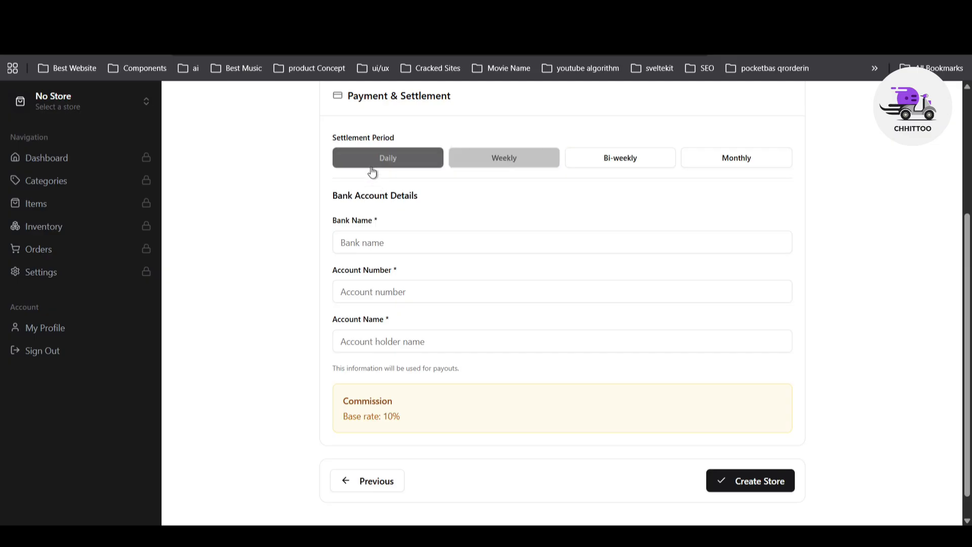
click(510, 168)
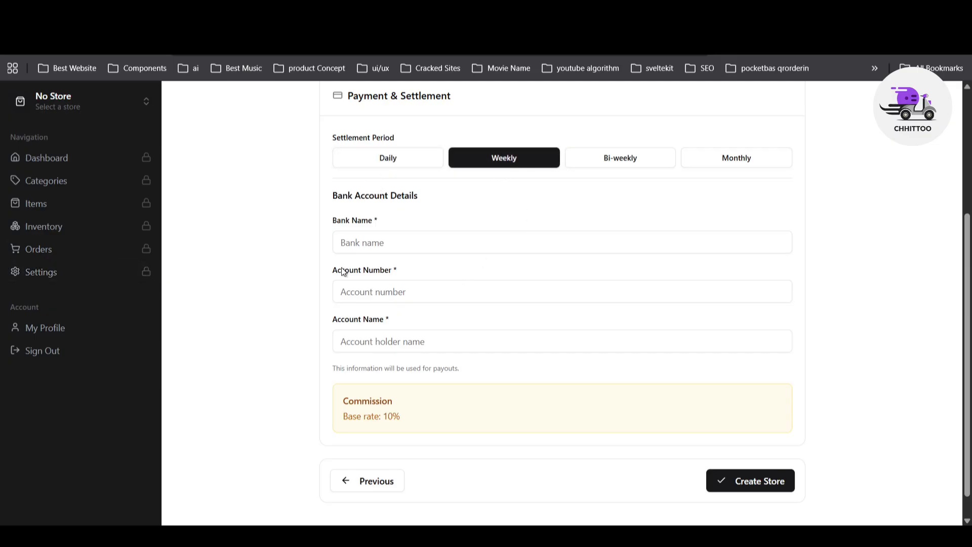
click(384, 160)
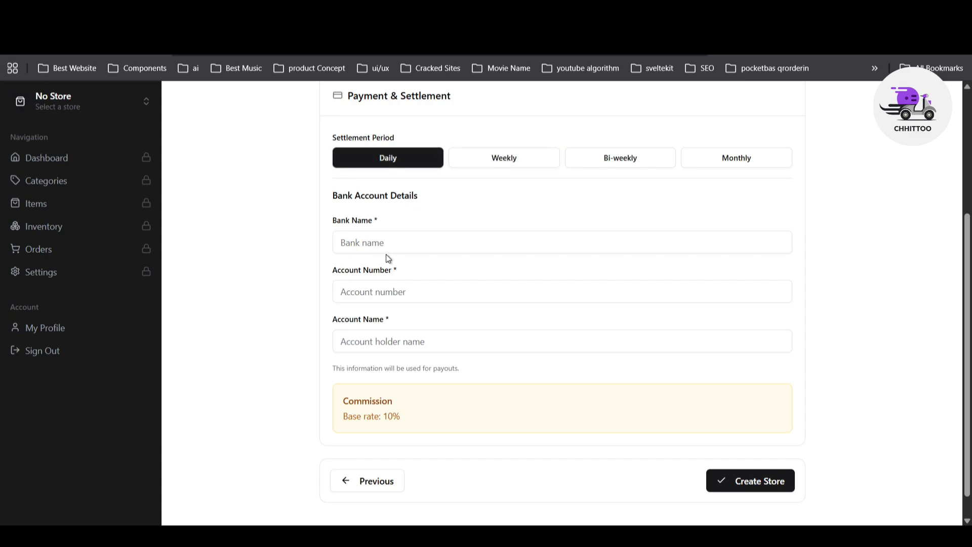
click(349, 246)
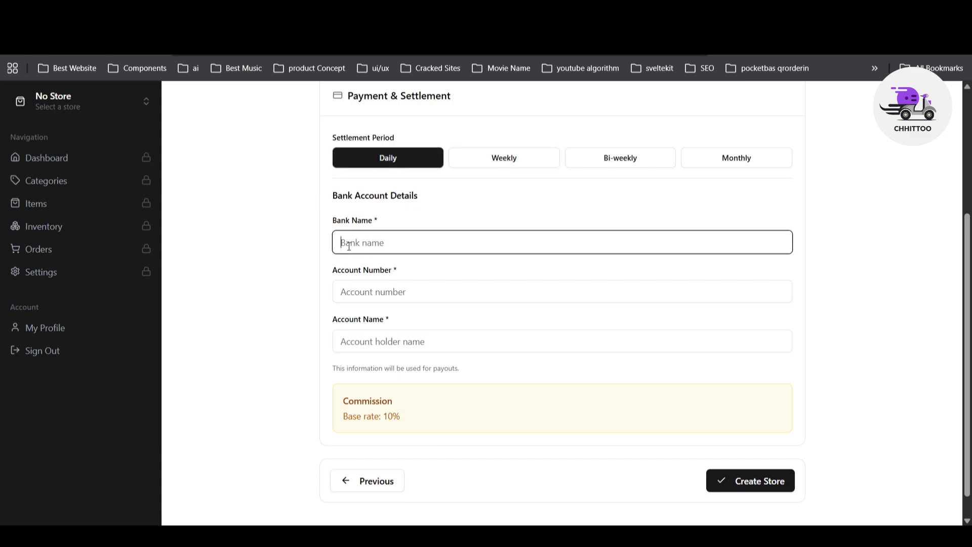
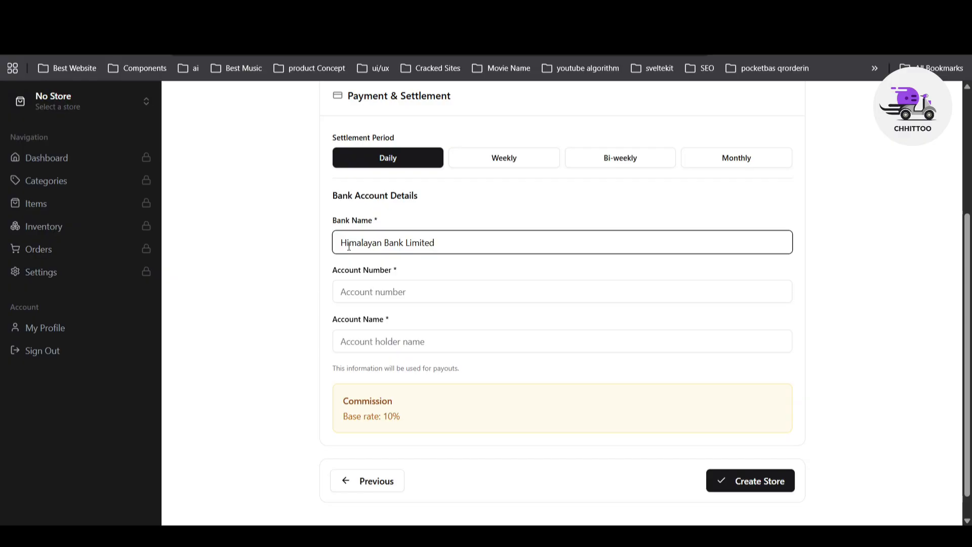
Step: Enter bank name Himalayan Bank Limited, then the account number and account holder's name
key(Tab)
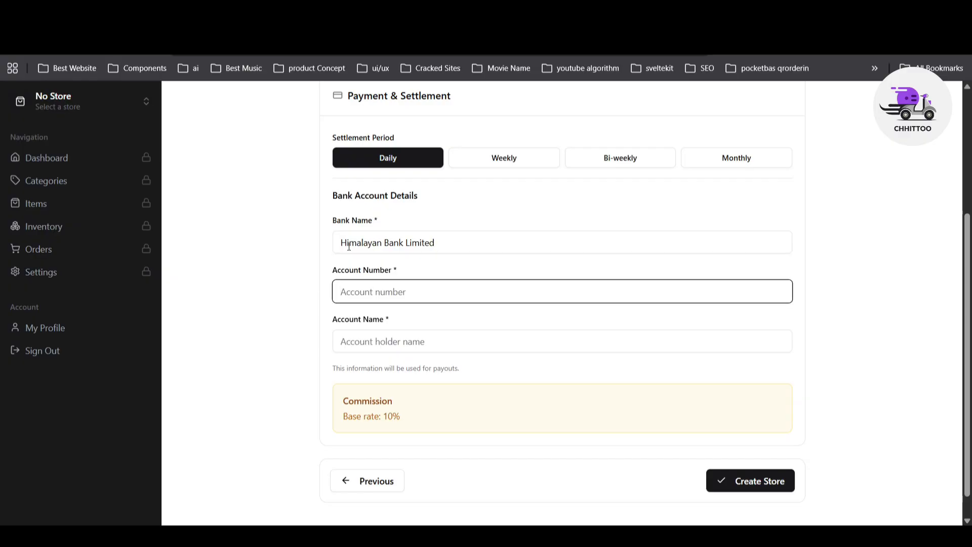
key(Tab)
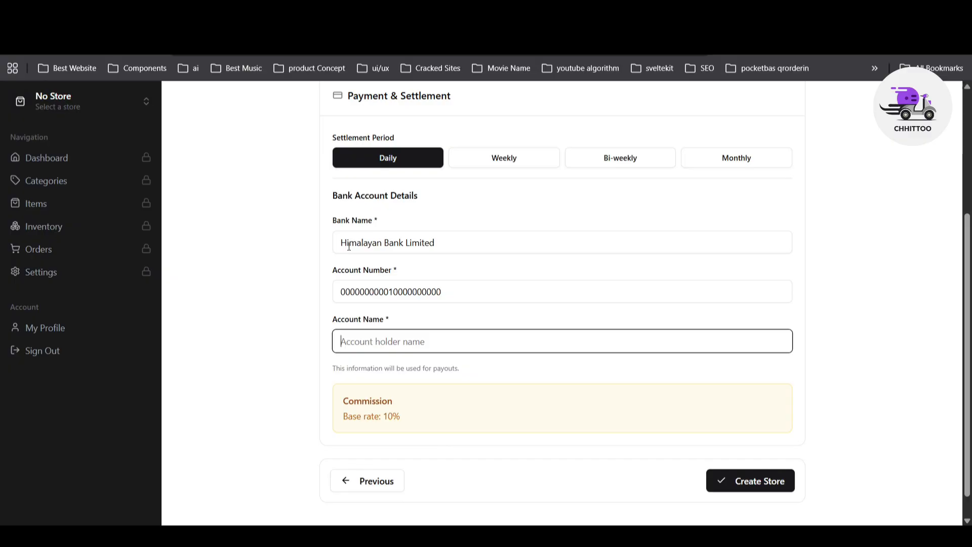
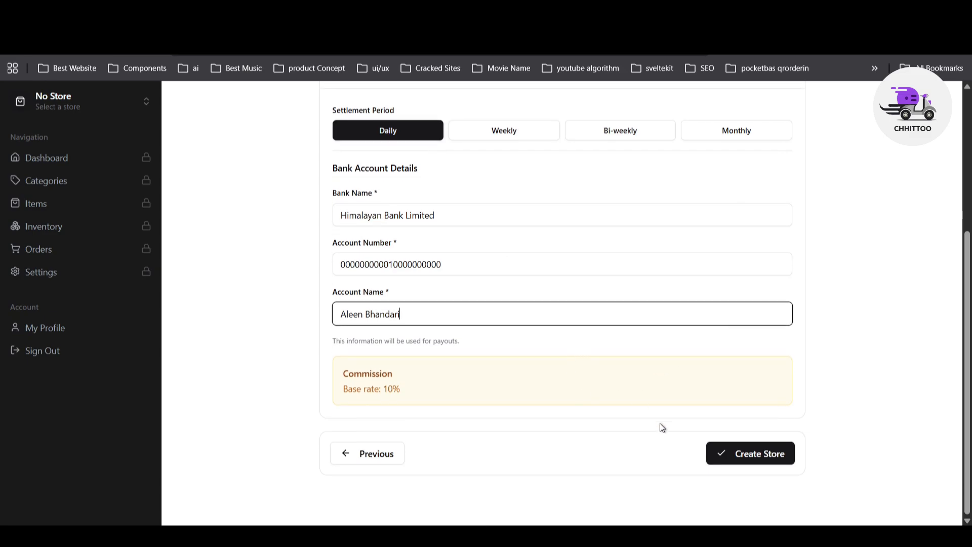
scroll(660, 424, down, 1)
Step: Review the filled-in Business Details and Hours & Location steps
scroll(664, 326, up, 4)
click(623, 182)
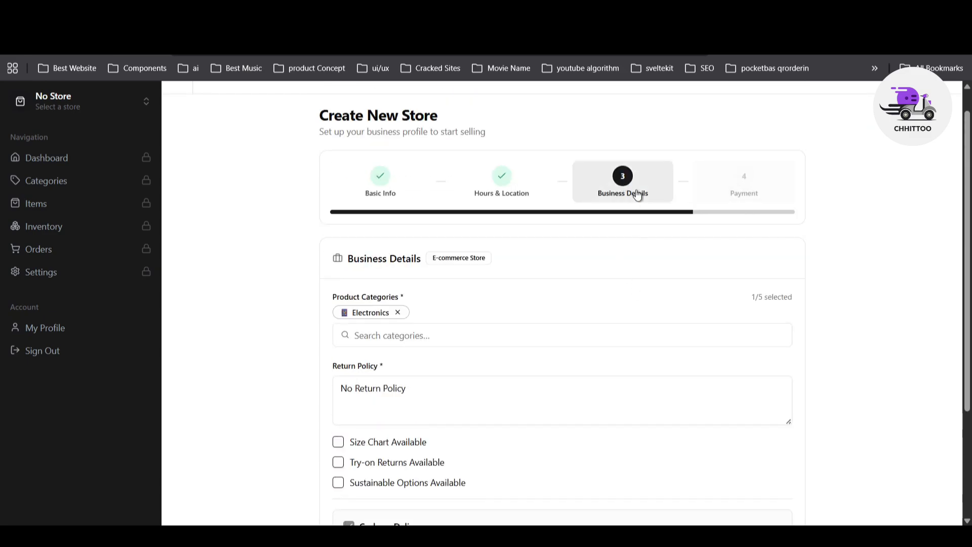
scroll(579, 215, down, 2)
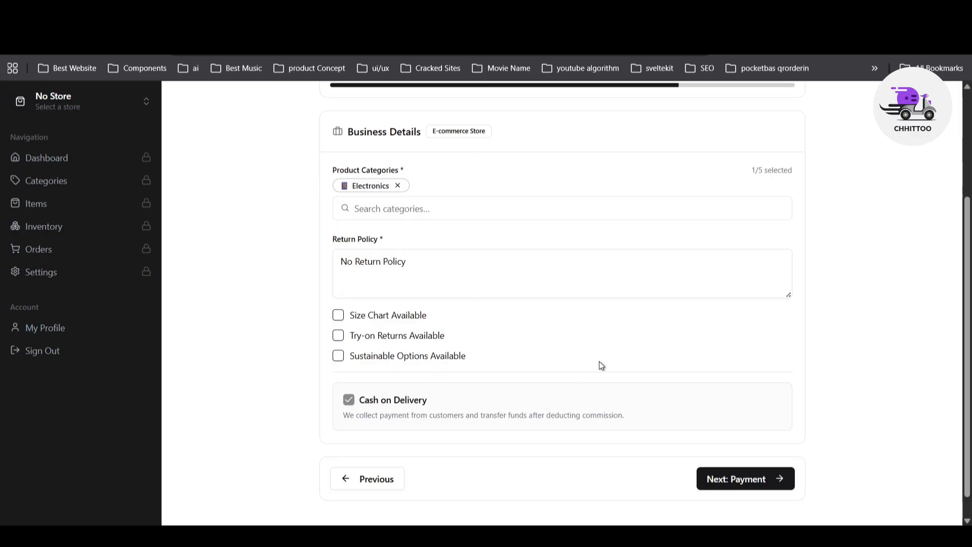
scroll(601, 365, up, 3)
click(499, 221)
scroll(612, 271, down, 3)
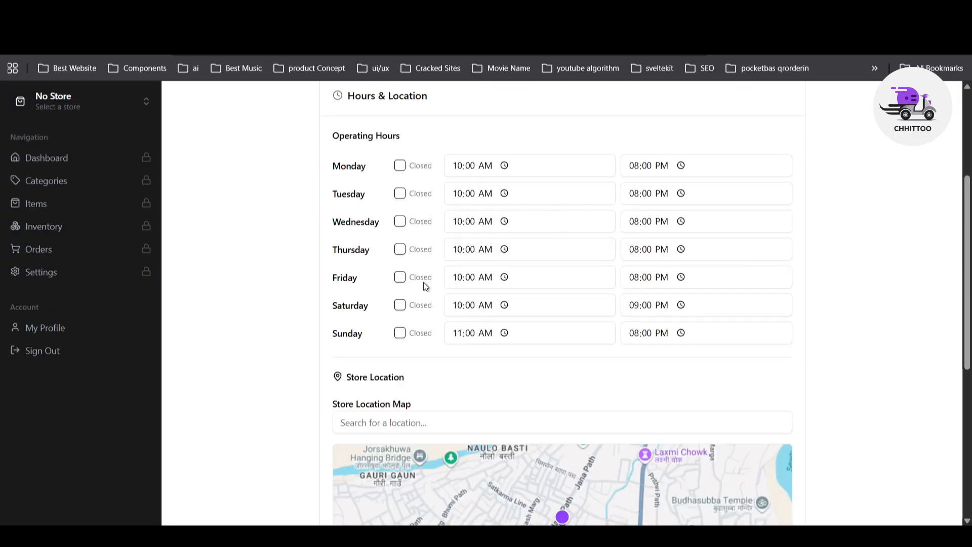
scroll(478, 304, down, 5)
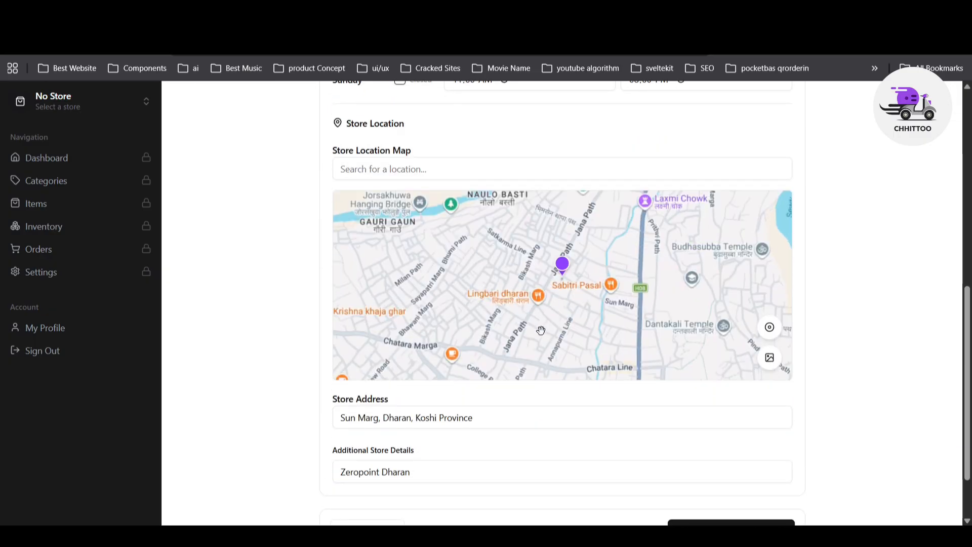
drag(353, 451, 401, 464)
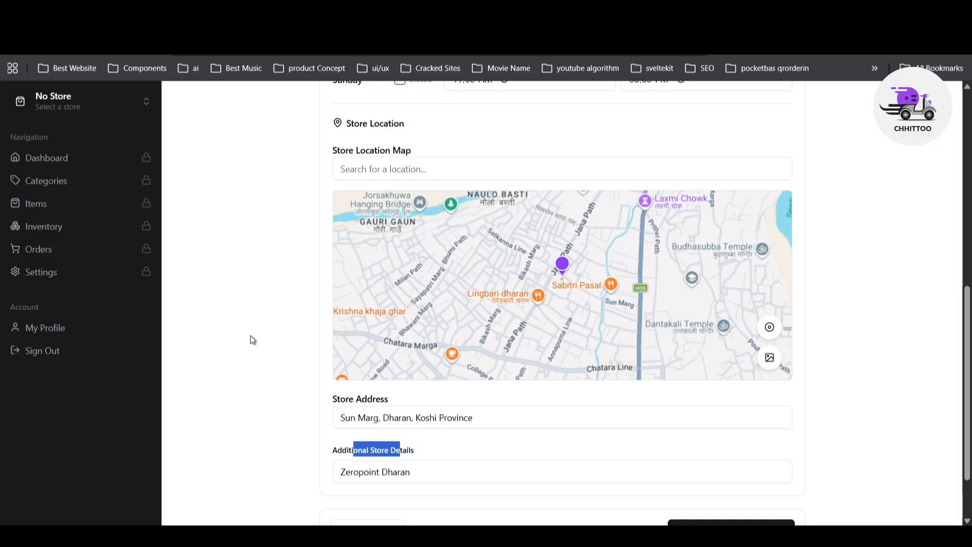
scroll(250, 337, up, 9)
Step: Review the Basic Info form, then return to the Payment step
click(399, 229)
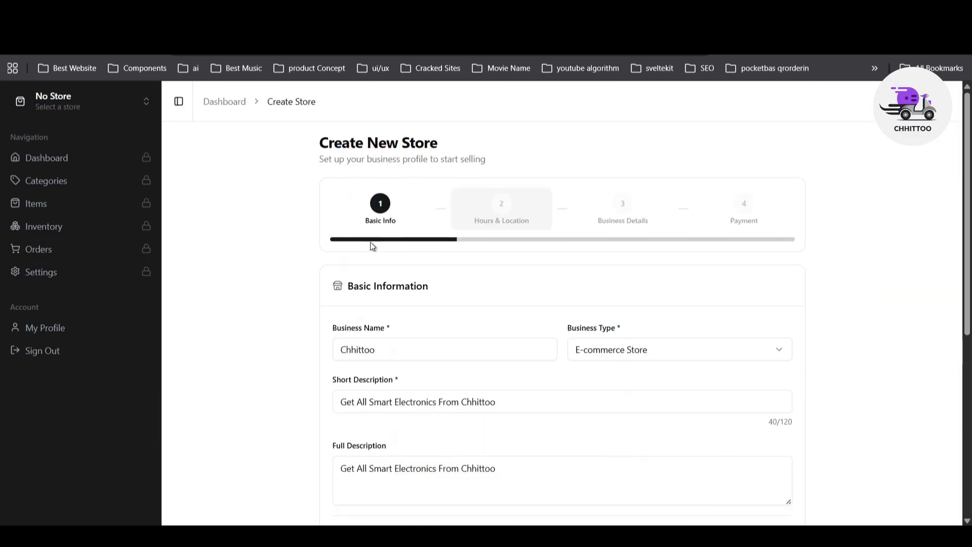
scroll(309, 251, down, 4)
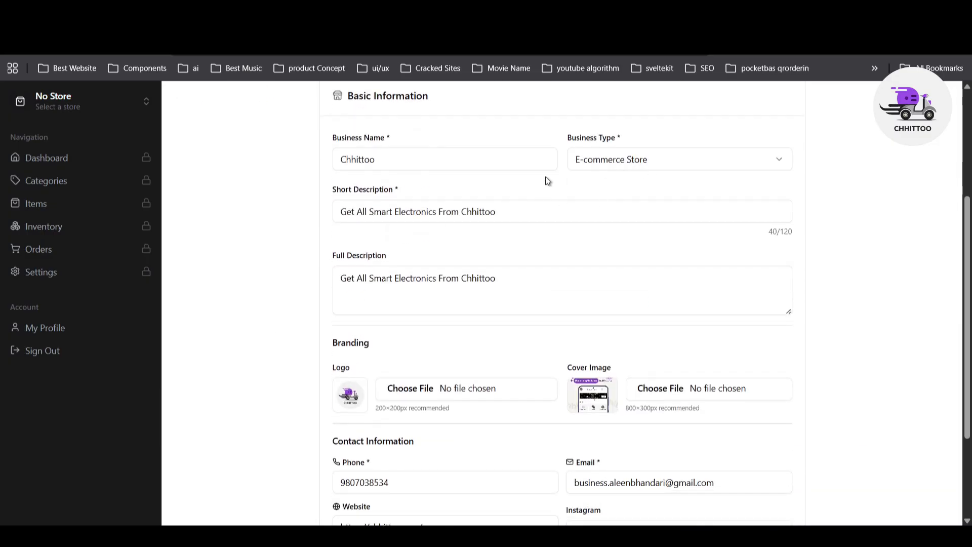
scroll(846, 218, down, 3)
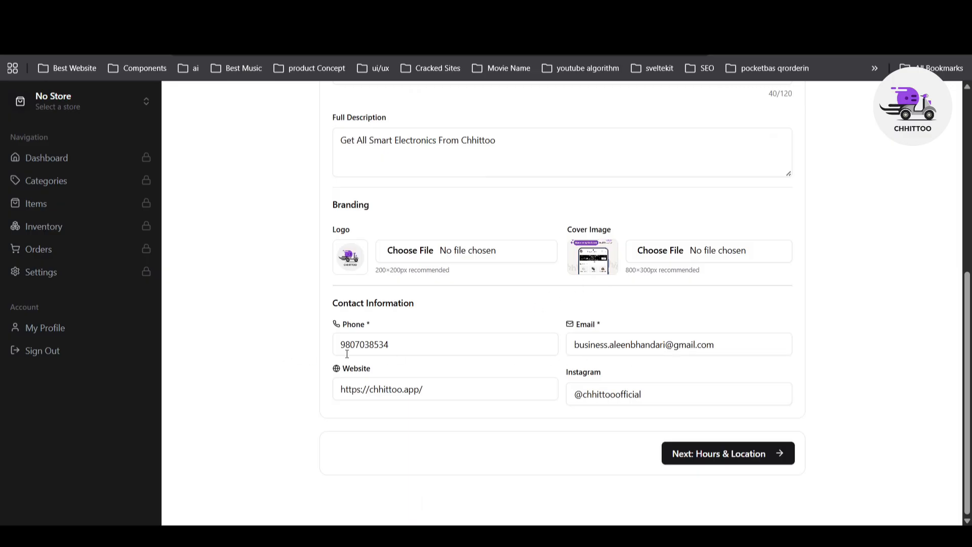
scroll(733, 384, up, 6)
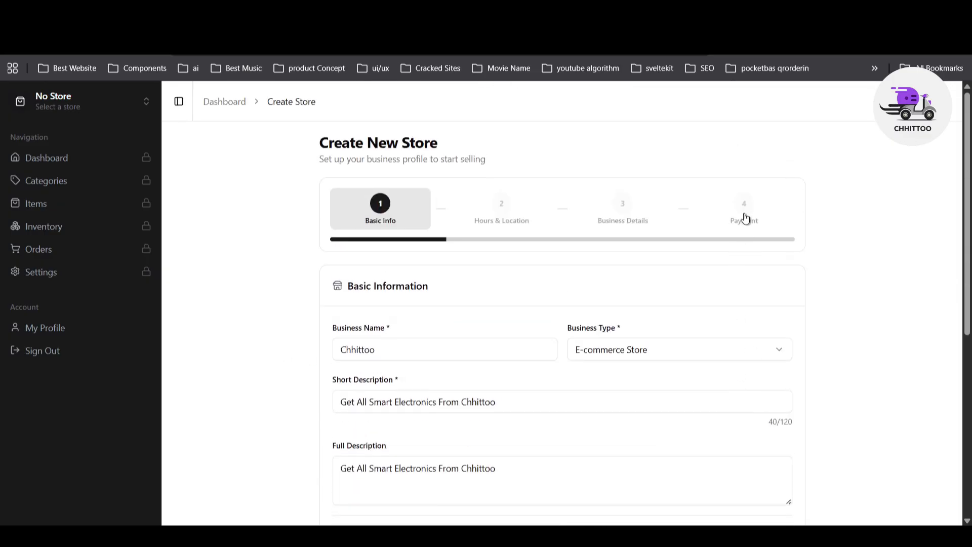
click(721, 220)
Step: Submit the Chhittoo Official store with Create Store, sending its application for admin review
scroll(455, 211, down, 3)
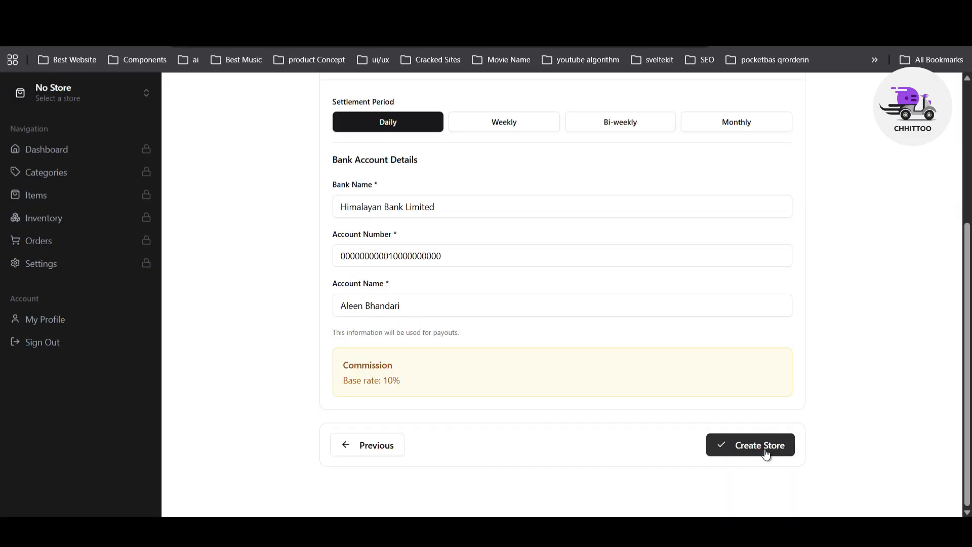
click(766, 452)
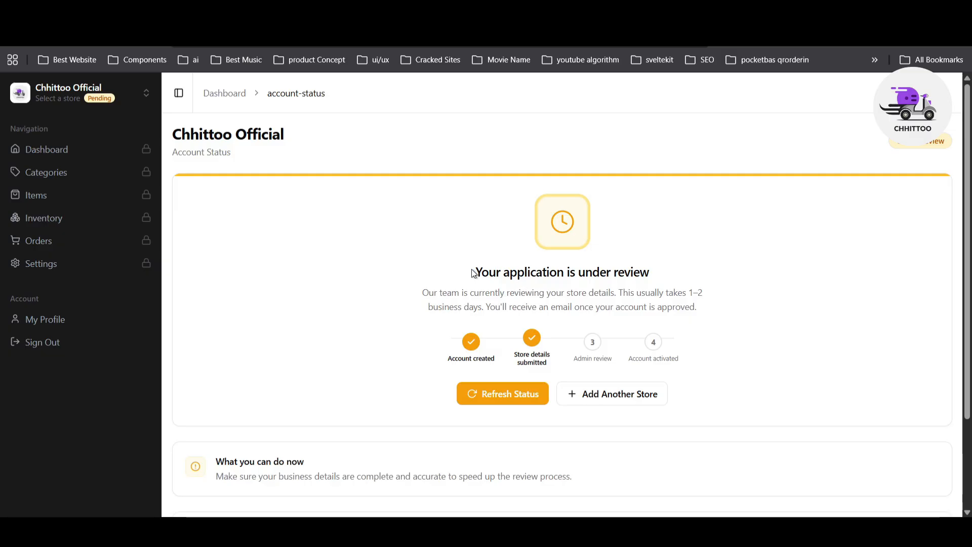
drag(474, 272, 651, 270)
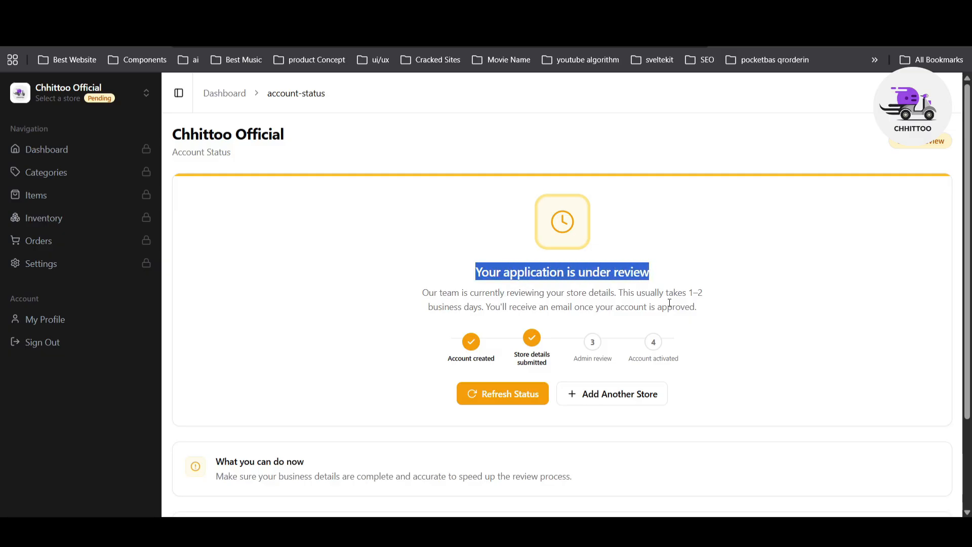
drag(696, 309, 412, 294)
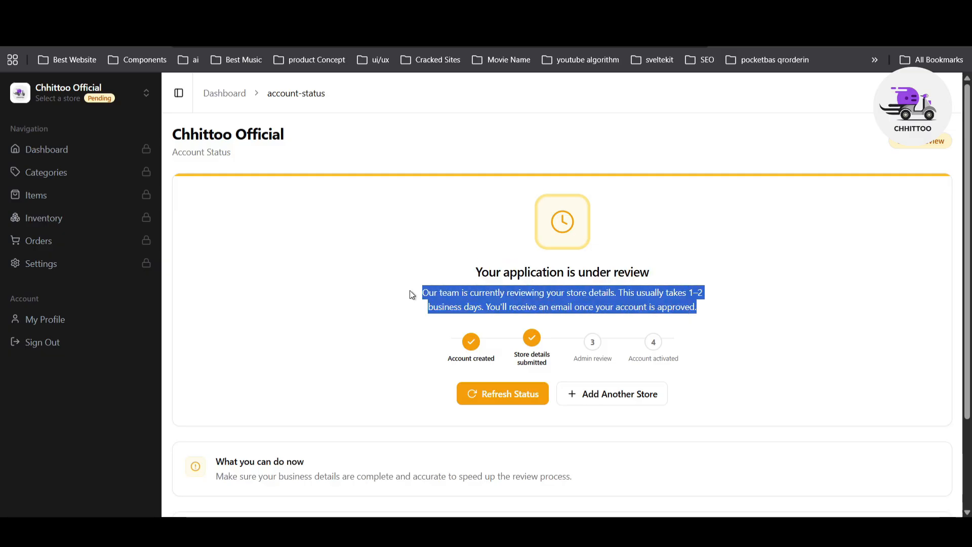
click(412, 295)
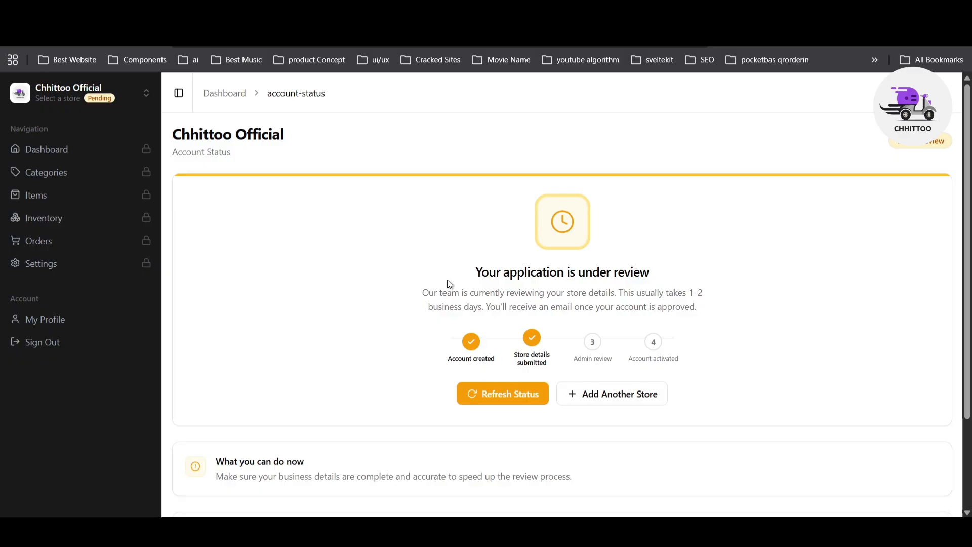
drag(421, 294, 442, 295)
click(448, 307)
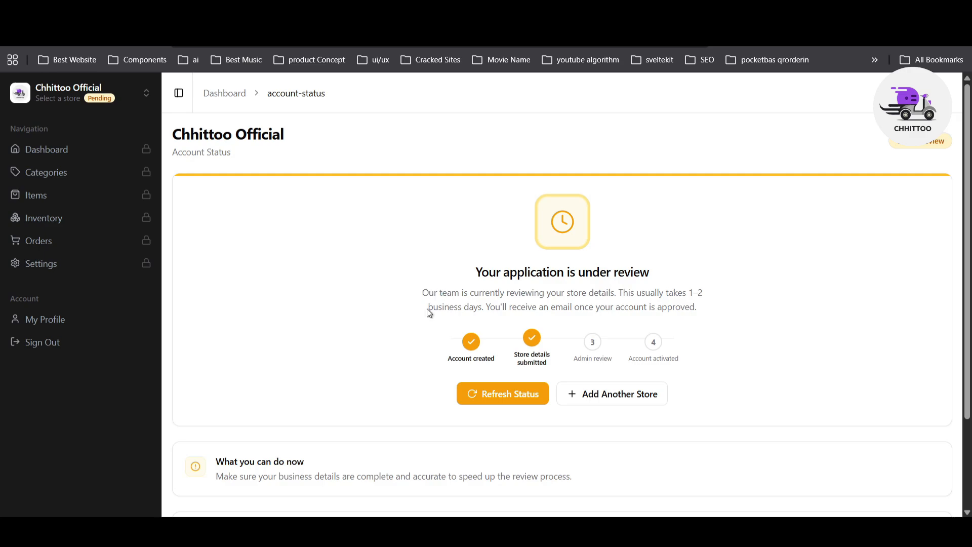